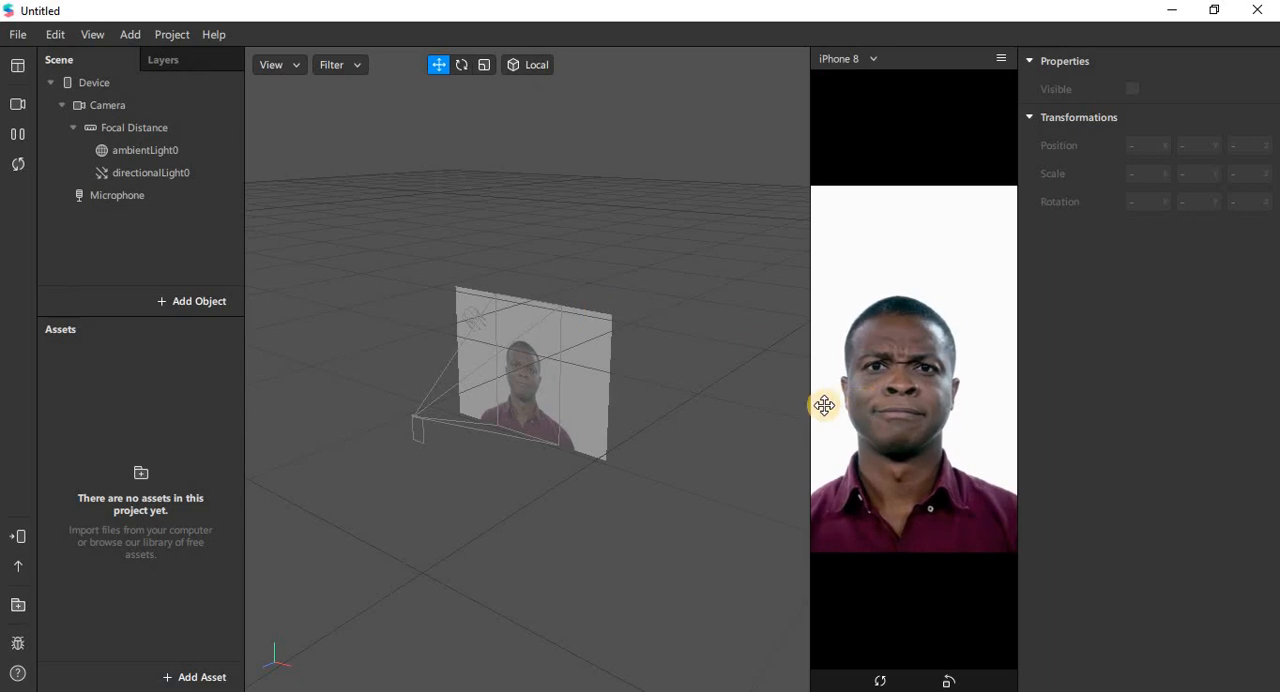
Step: Widen the simulator preview and switch the real-time simulation to the fourth sample person, the woman with long dark hair
drag(815, 406, 677, 429)
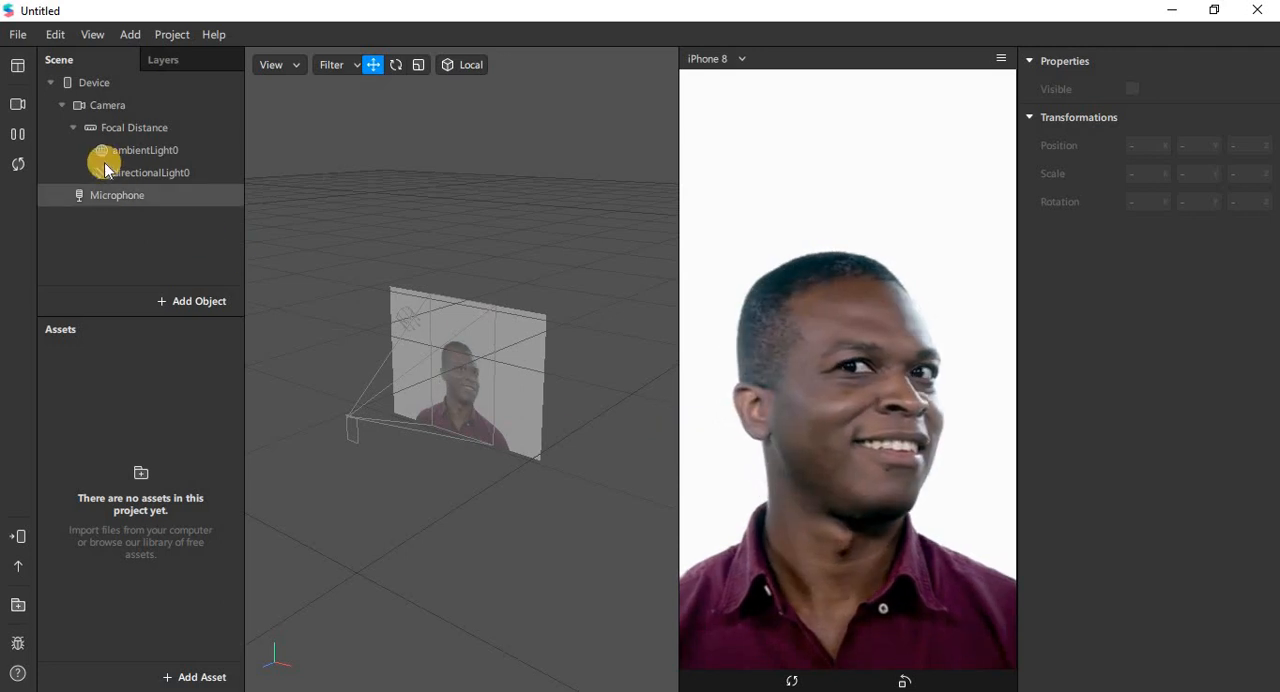
click(17, 104)
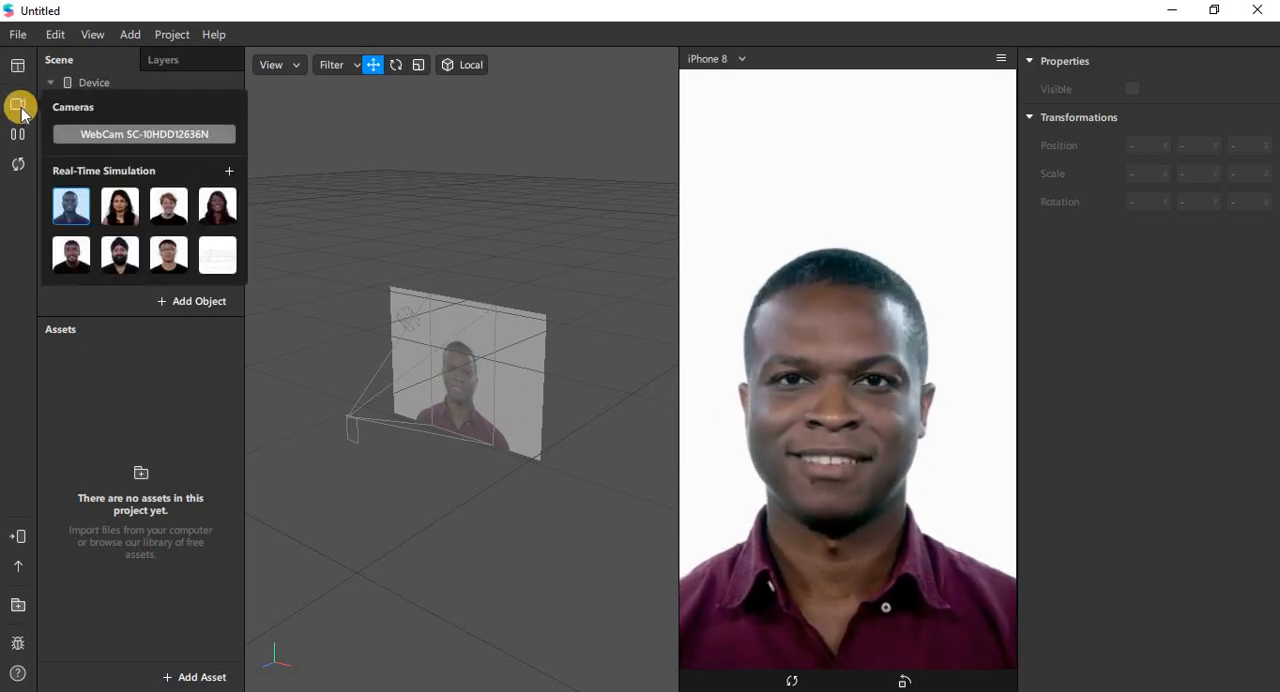
click(222, 208)
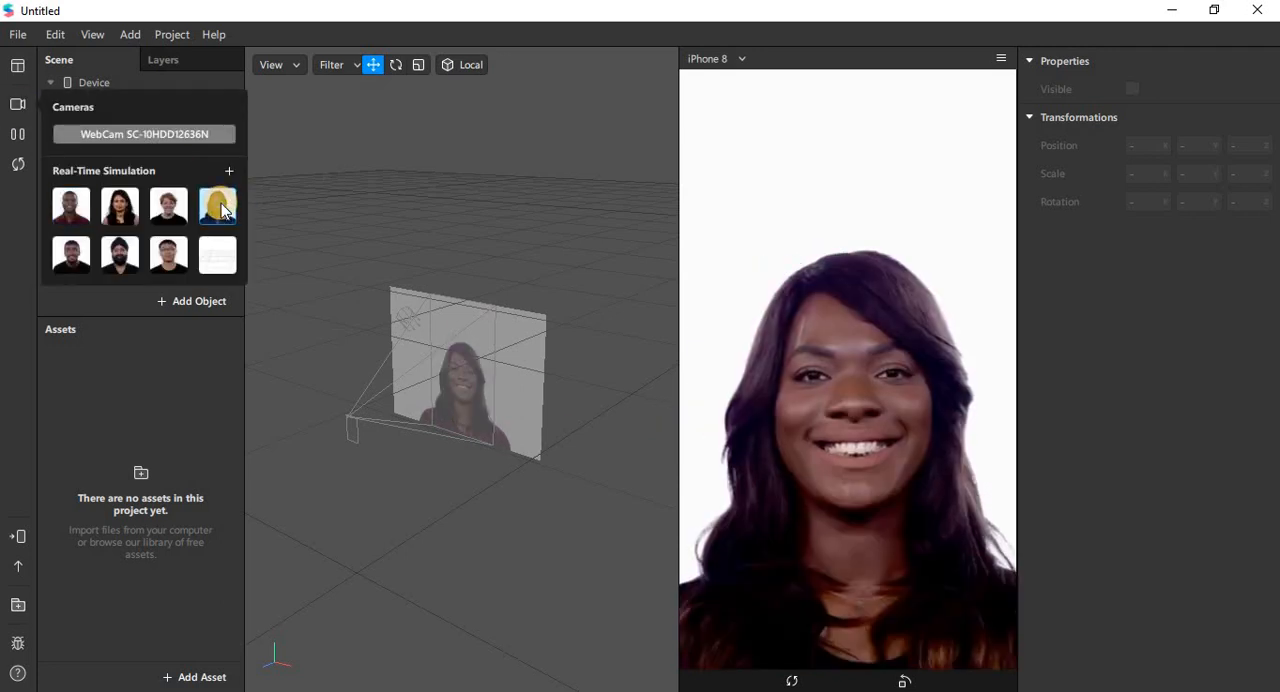
click(390, 168)
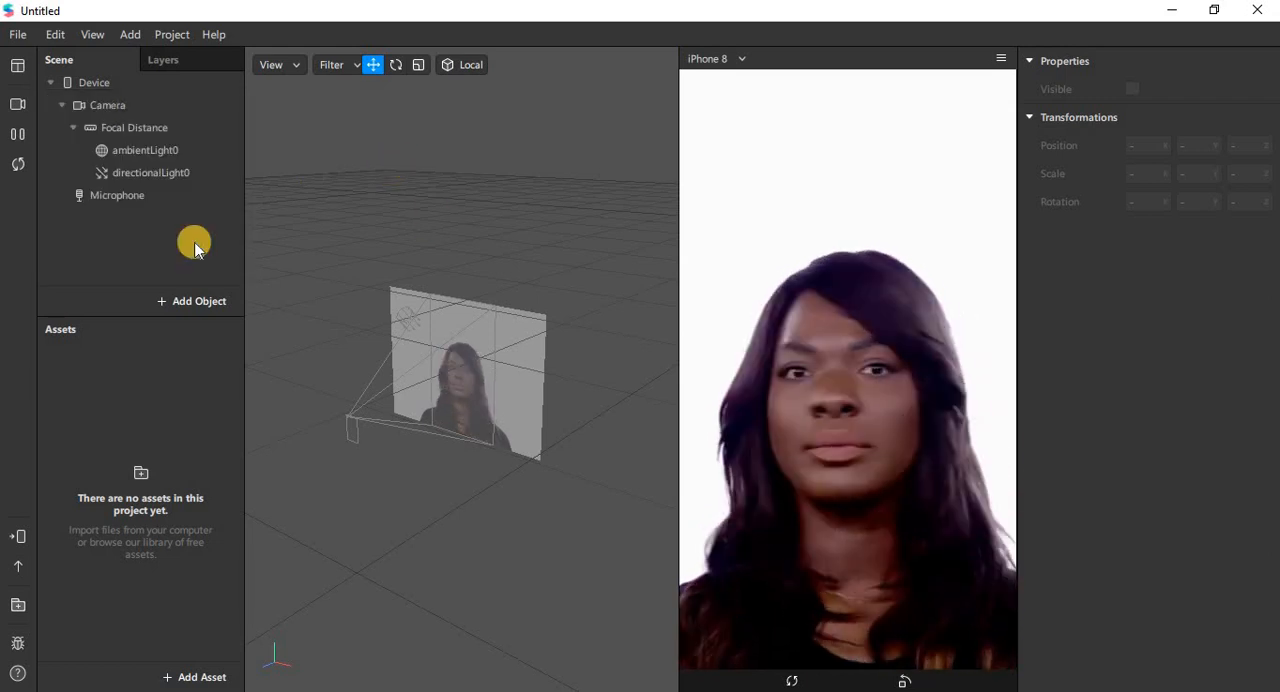
Step: Insert a Face Tracker object under Focal Distance in the scene
click(128, 138)
click(183, 302)
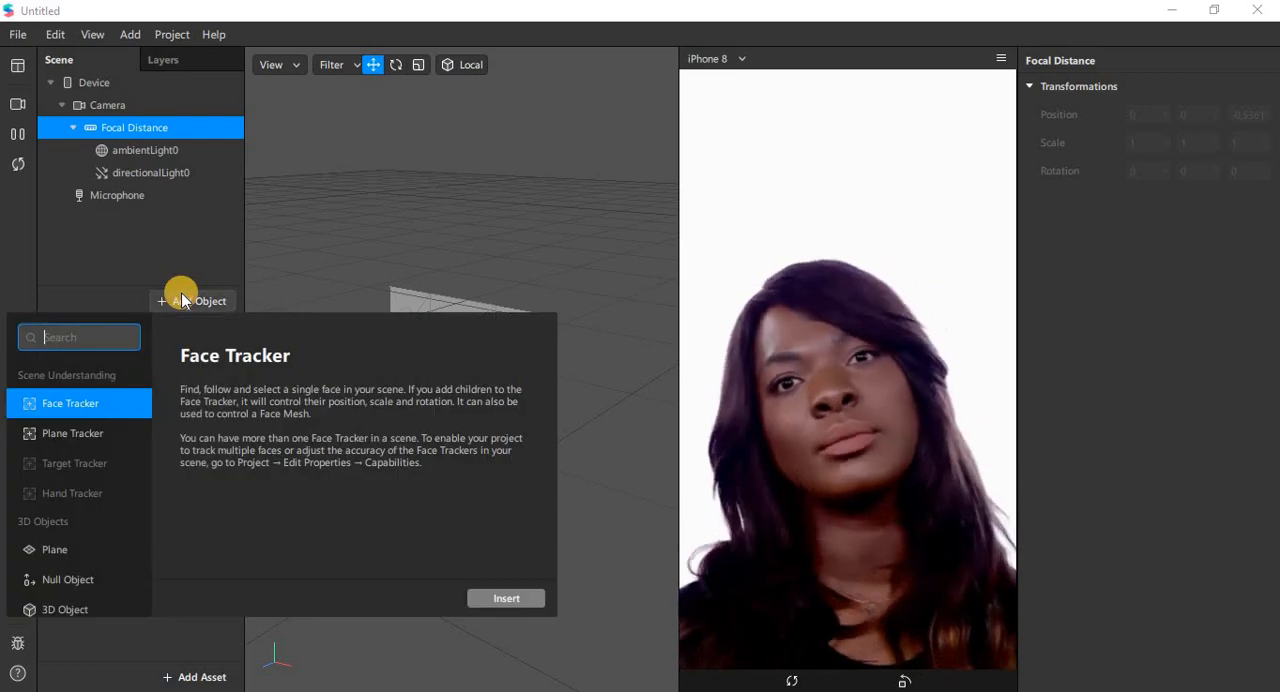
click(55, 552)
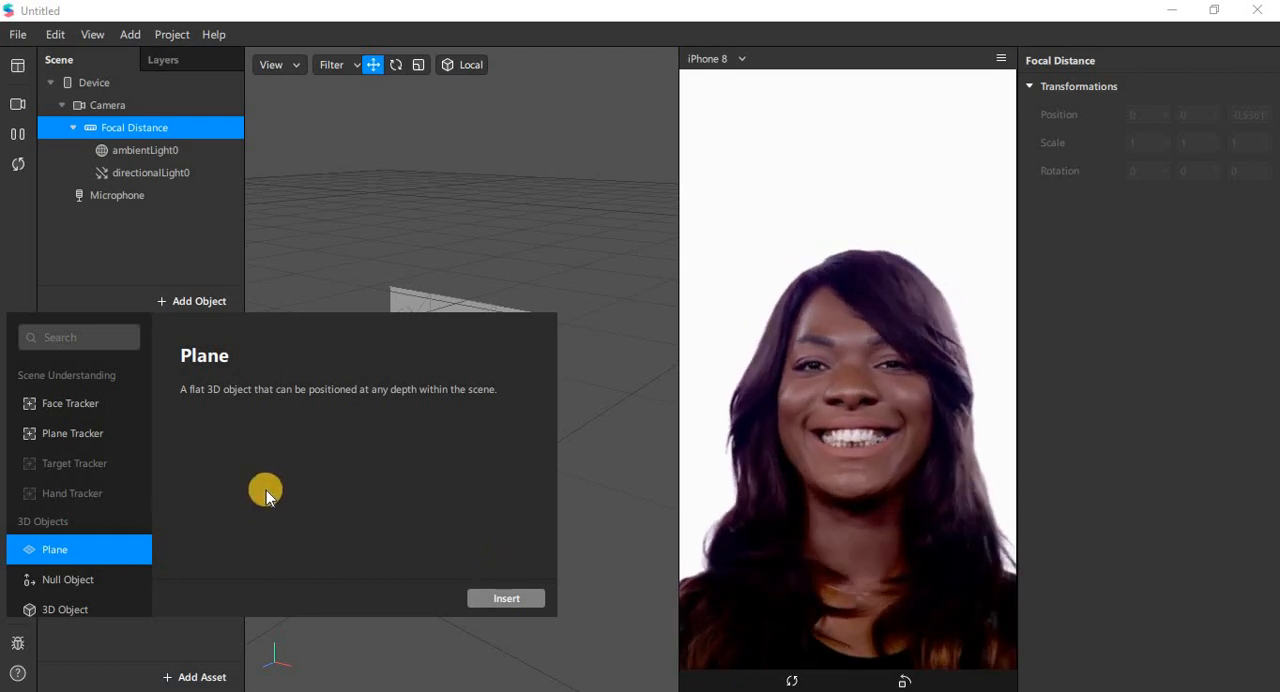
click(90, 414)
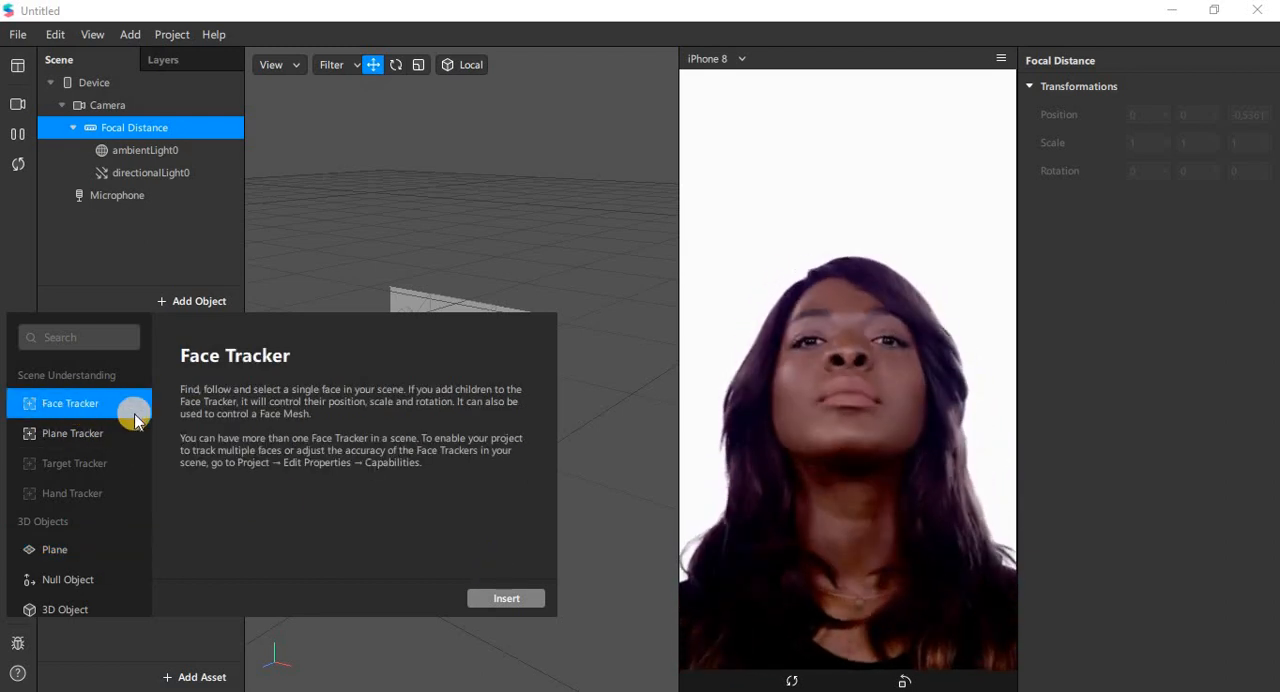
click(510, 598)
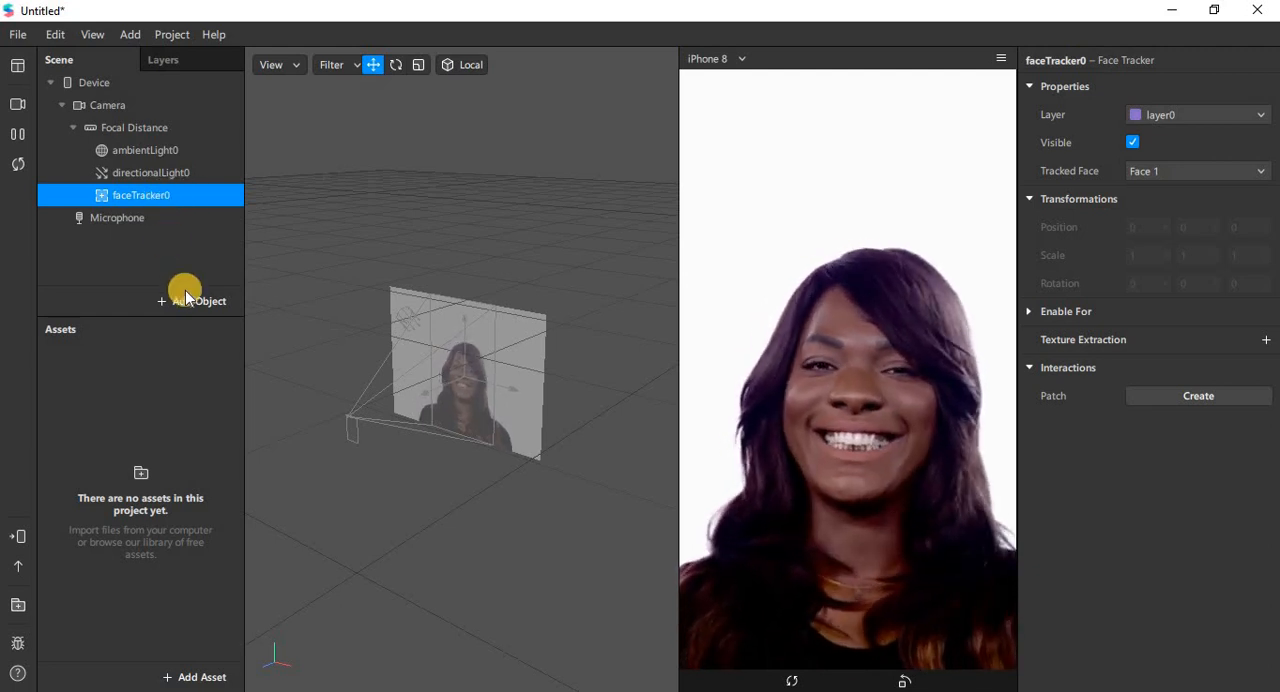
Step: Add a plane as a child of the face tracker and set its X and Y scale to 3
right_click(152, 196)
mouse_move(188, 211)
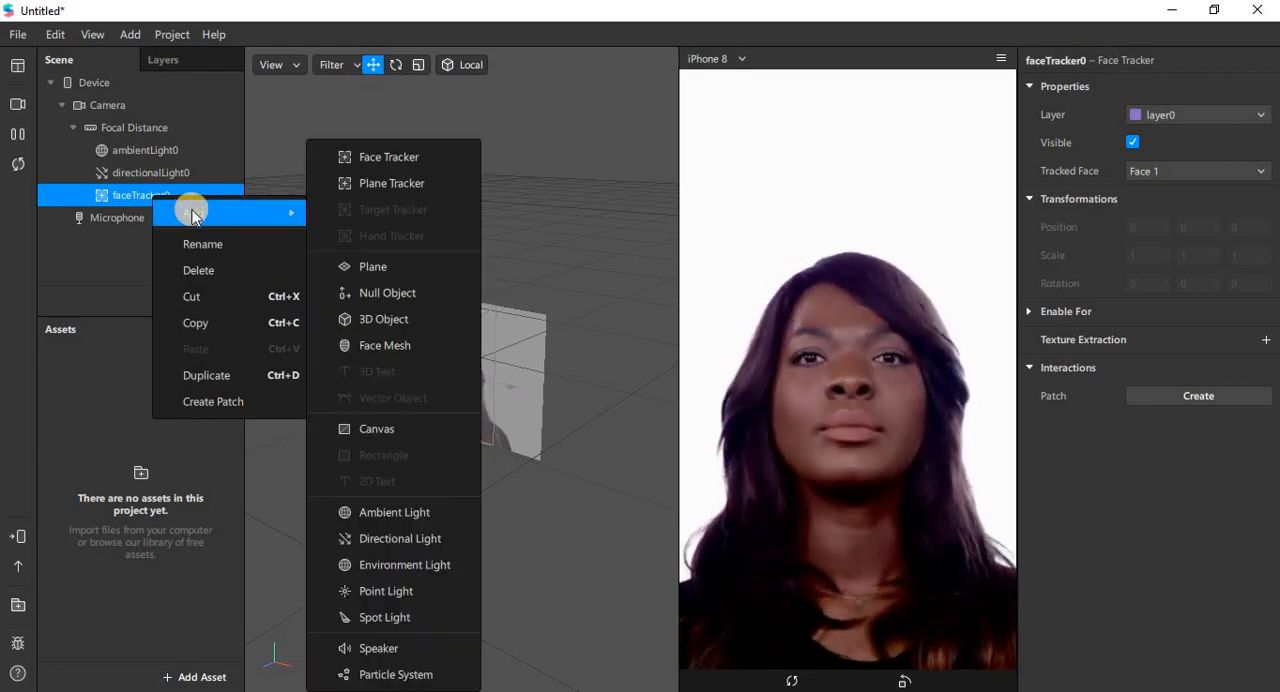
click(378, 267)
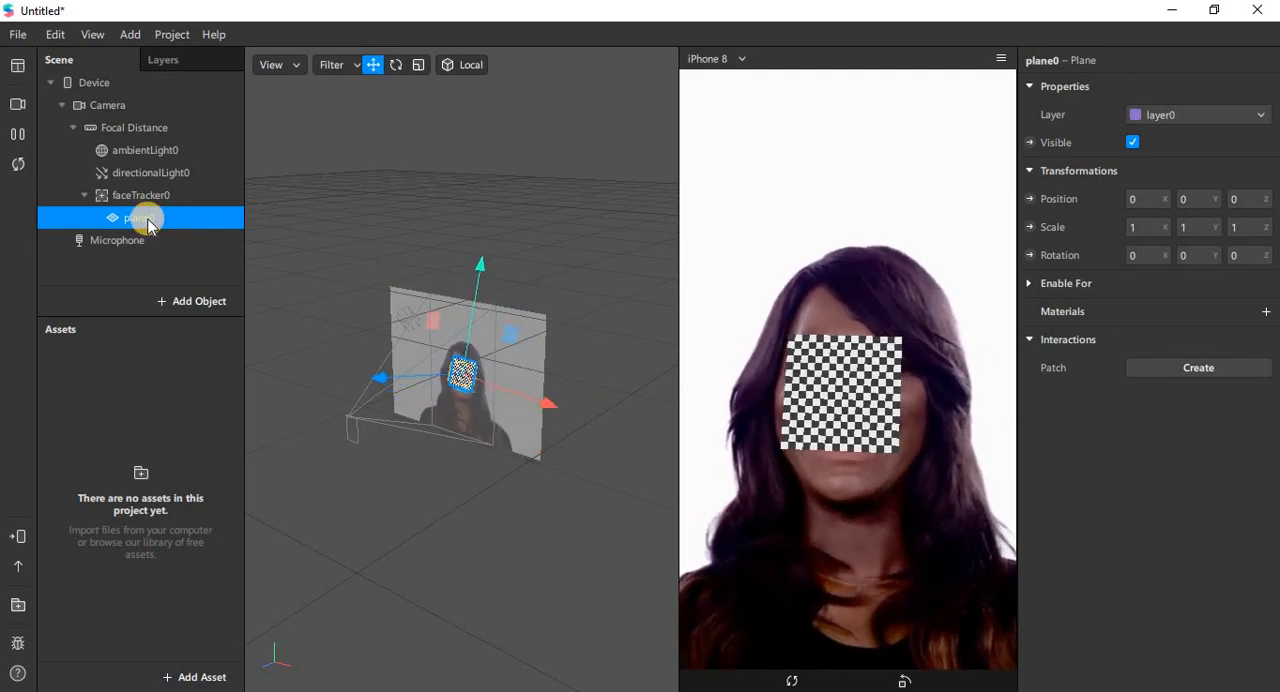
click(1138, 228)
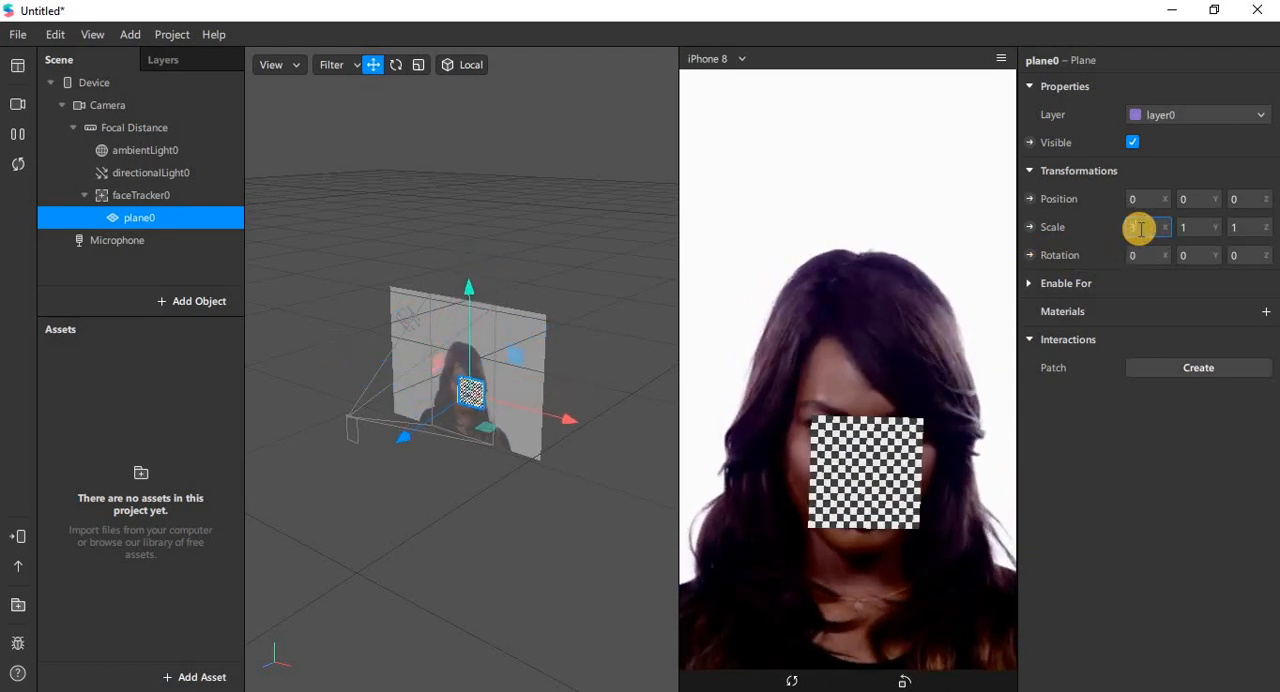
text(3)
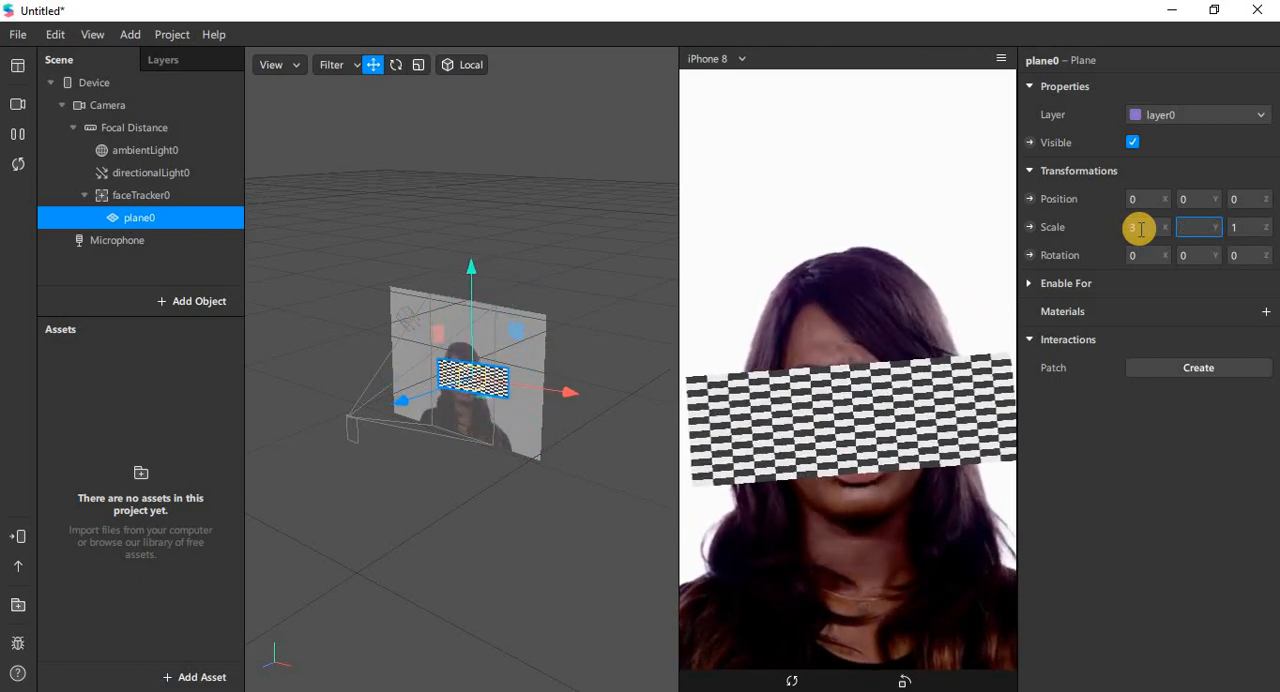
key(Tab)
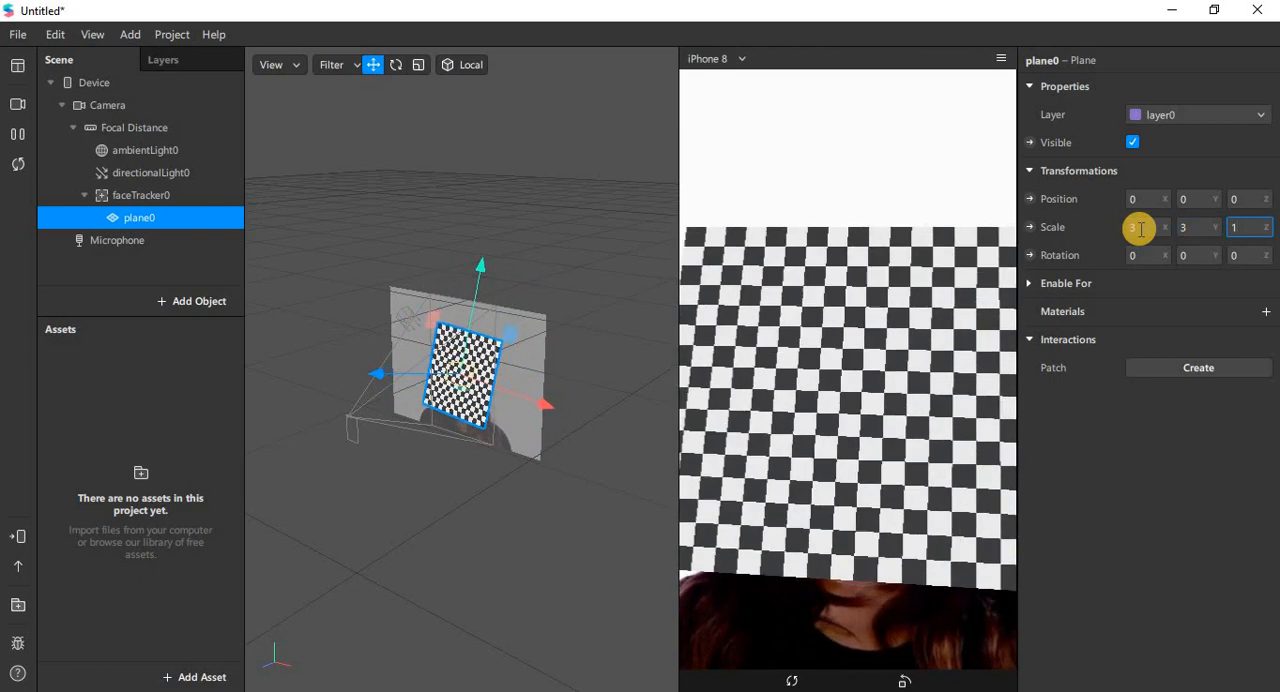
Step: Move the plane back in depth, trying Z positions of -0,5 and -0,07 before setting it to -0,09
click(1237, 199)
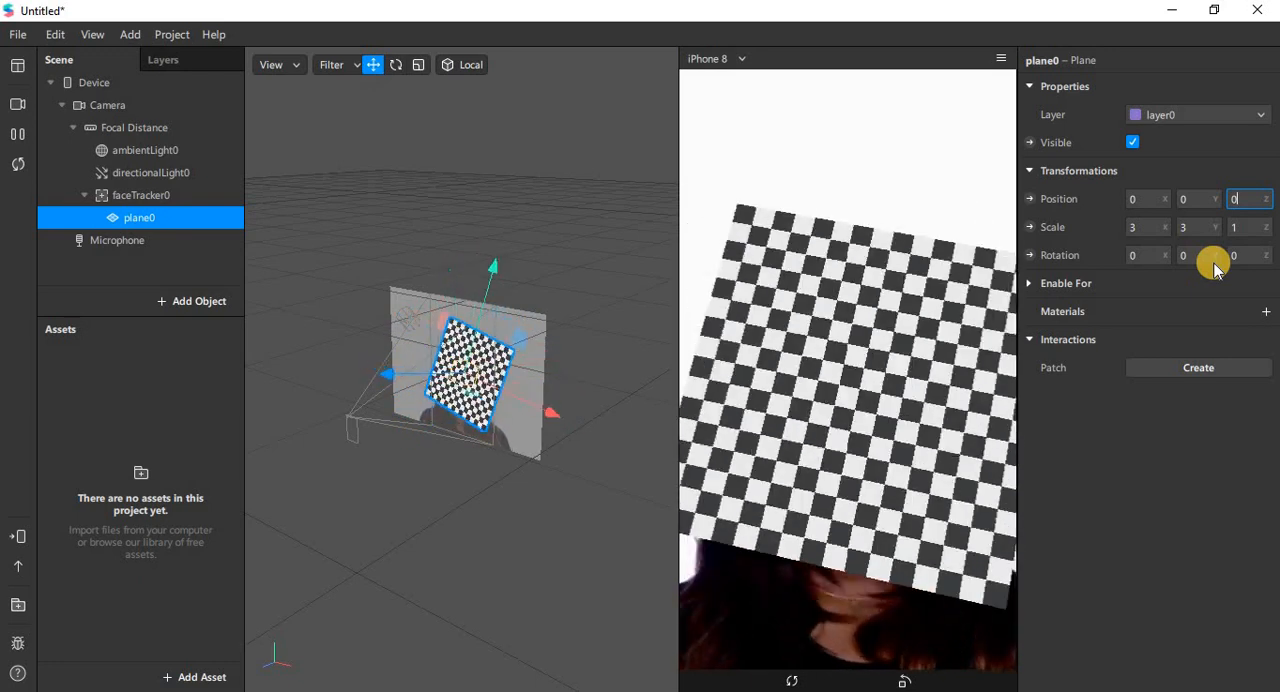
text(,5)
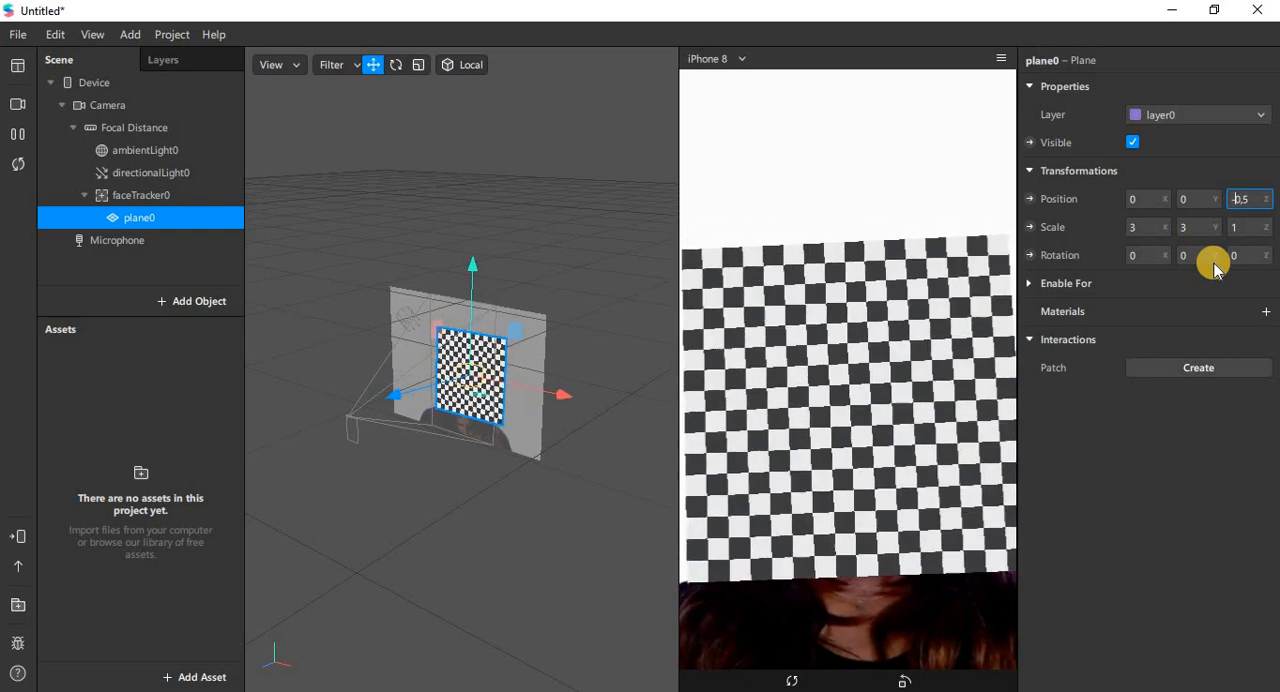
key(Tab)
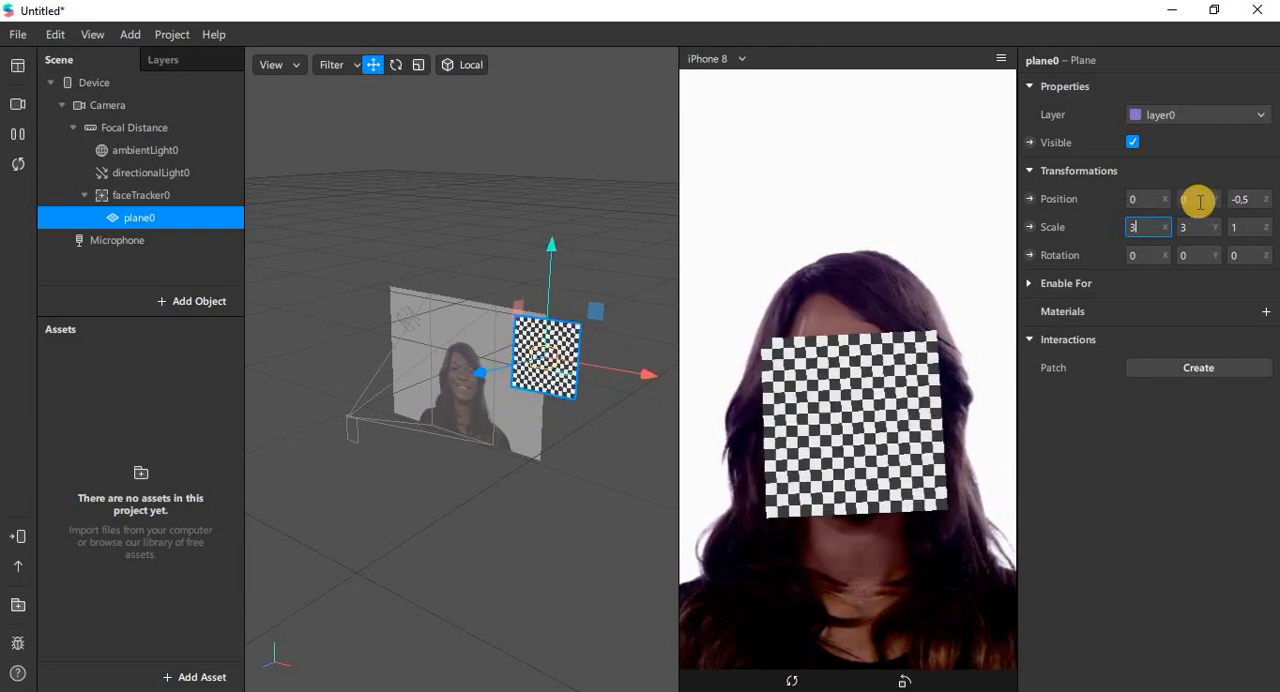
click(1247, 199)
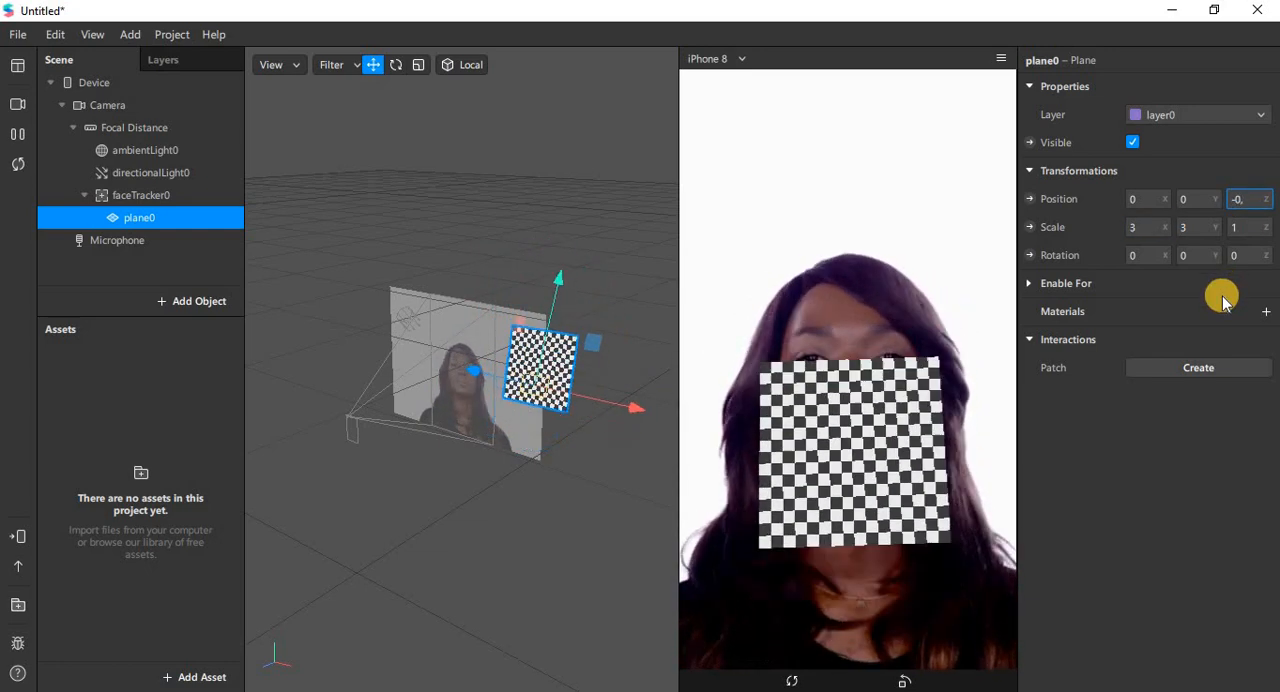
key(Tab)
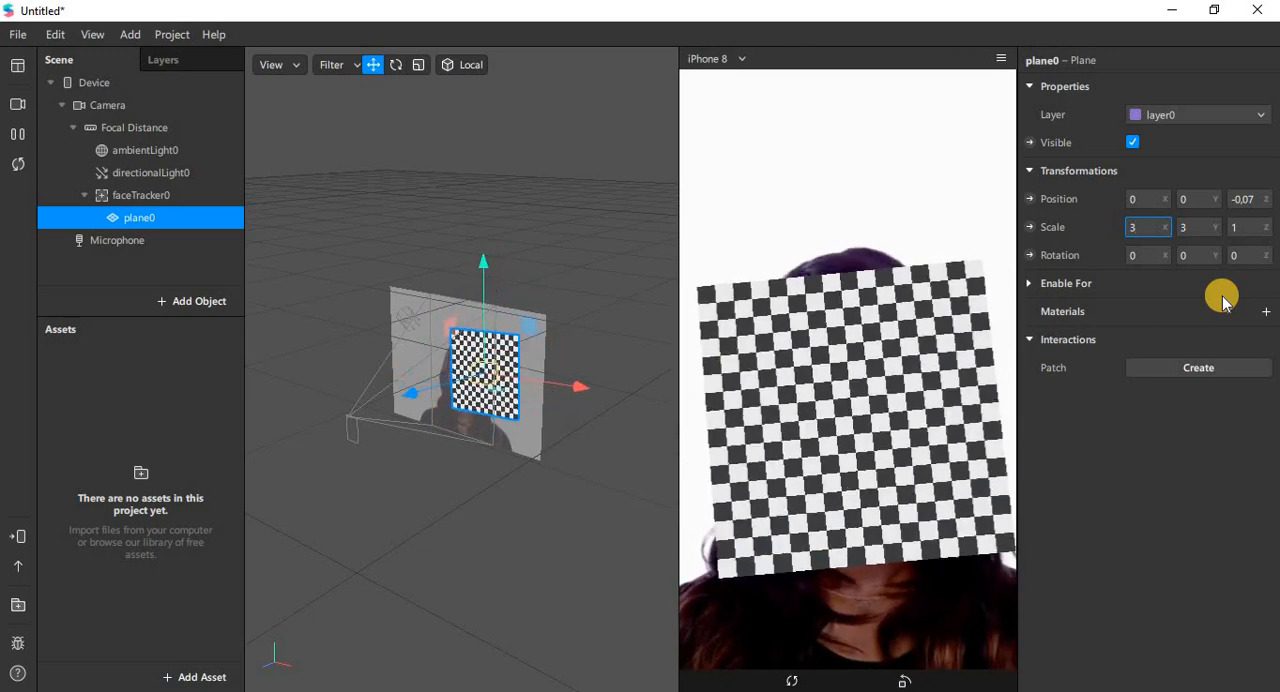
click(1253, 197)
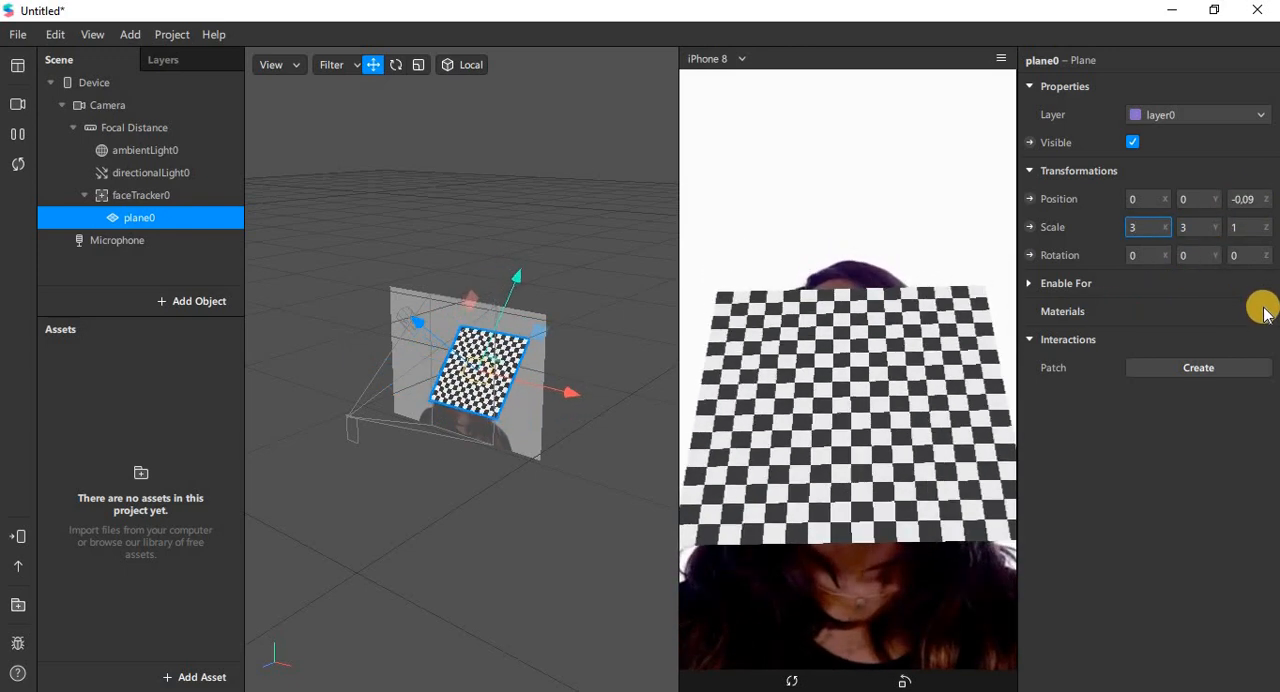
Step: Create a new material and assign it to the plane
click(149, 222)
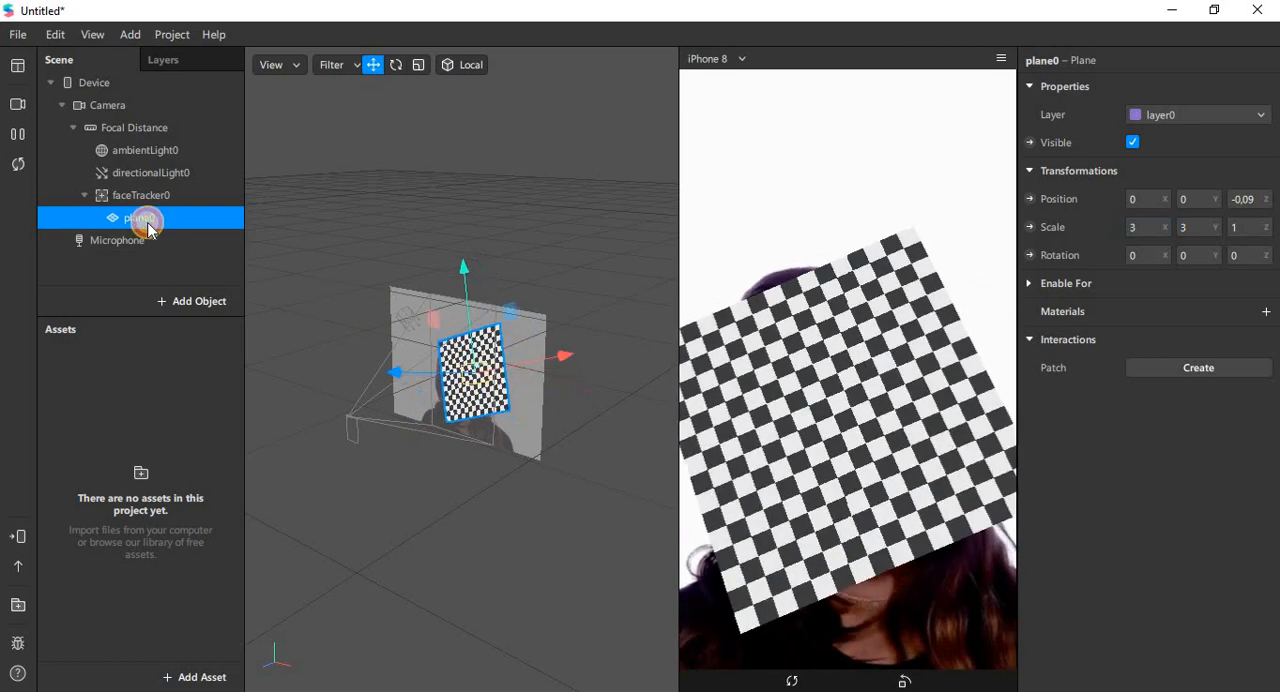
click(1263, 311)
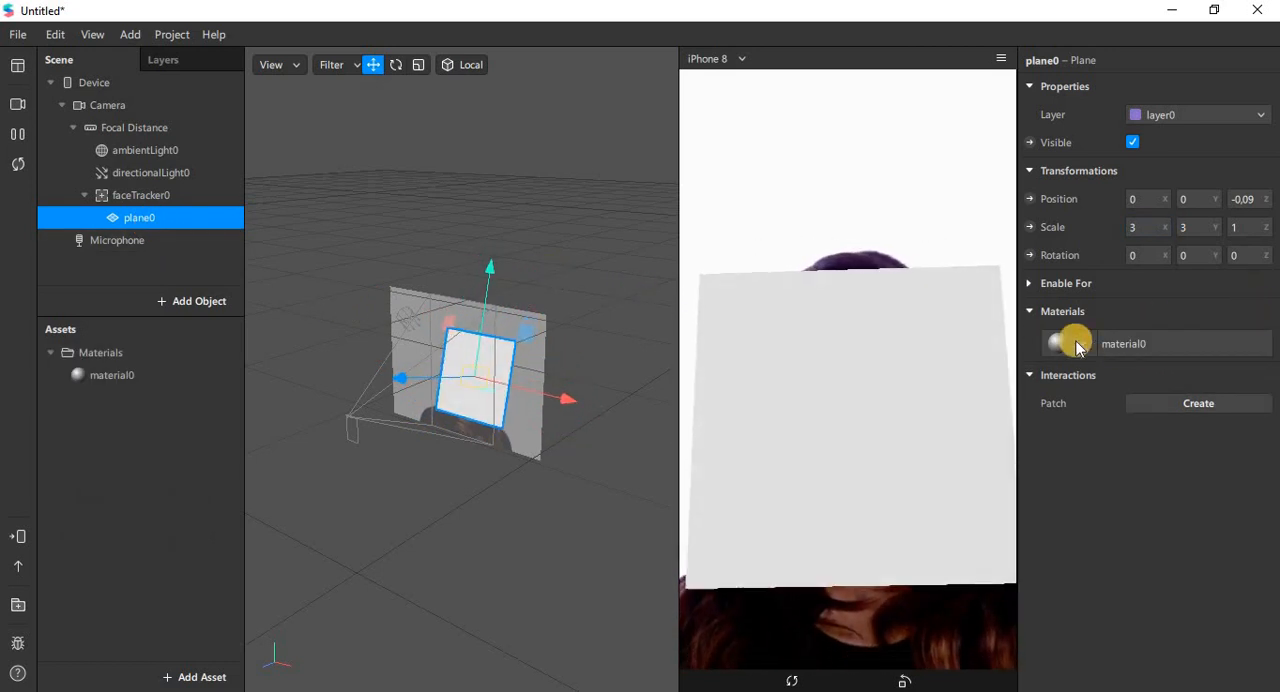
click(1128, 344)
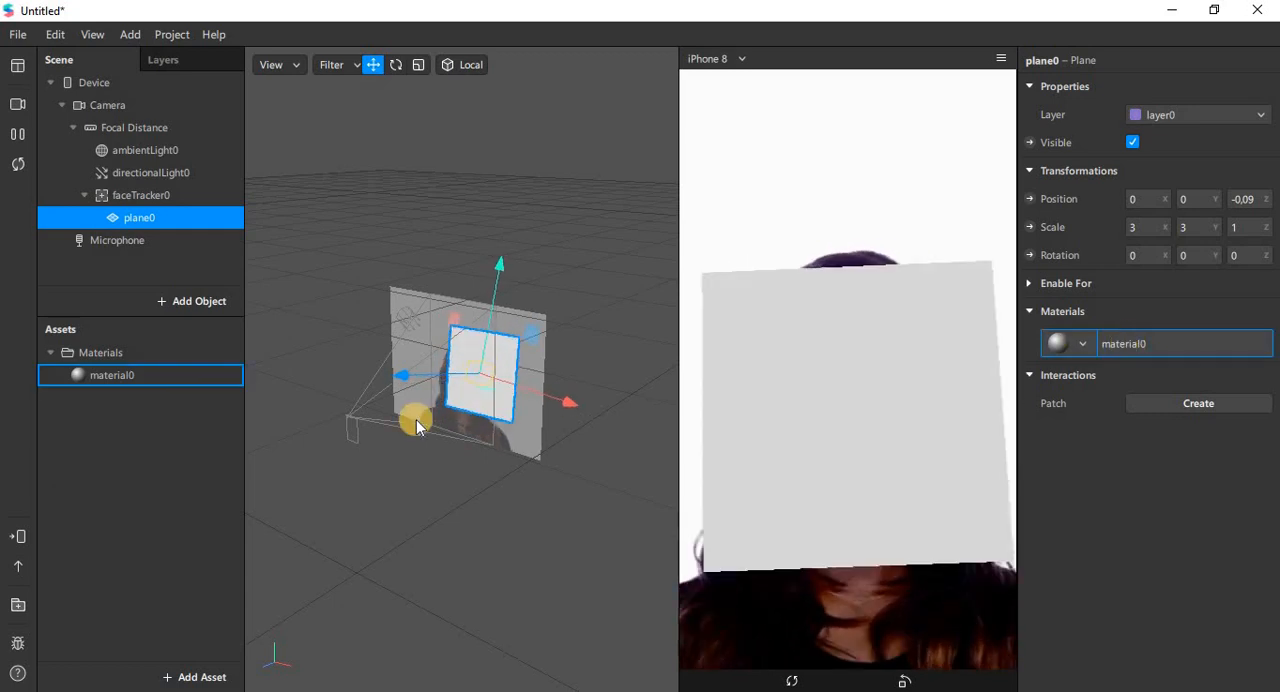
Step: Import orelhas-gato-1024x1024 from the 2D Models folder in Documentos as the new material's diffuse texture
click(122, 376)
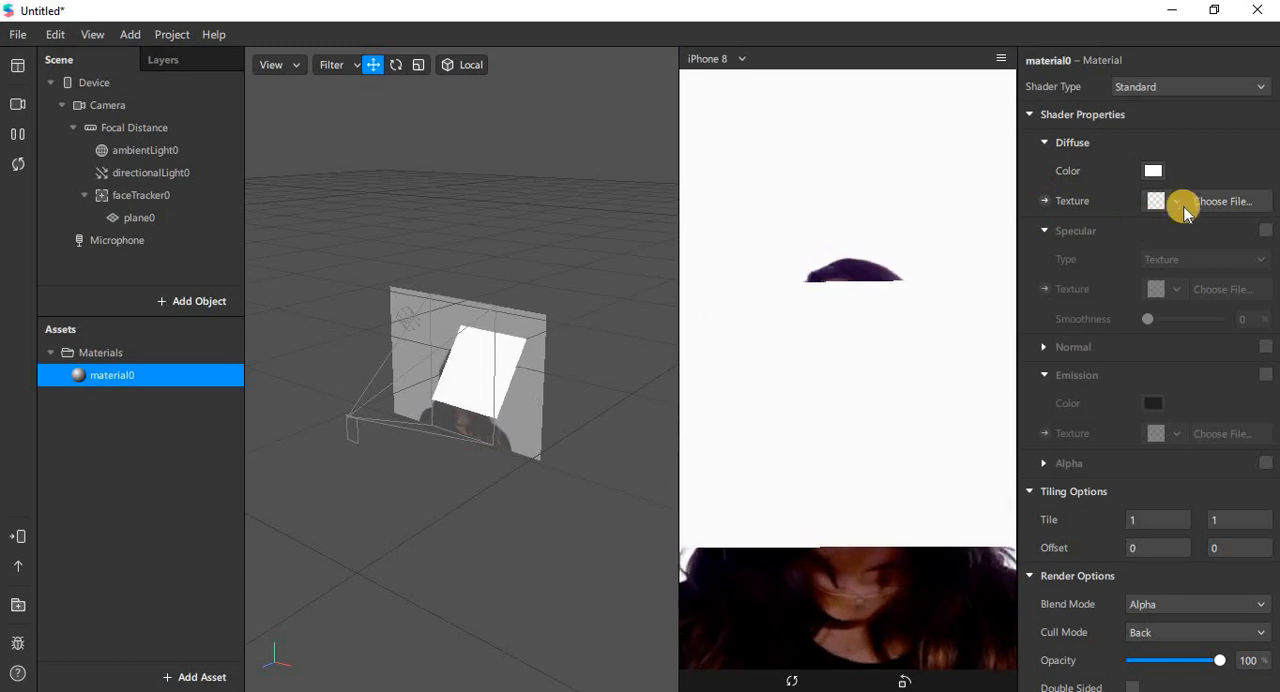
click(1176, 201)
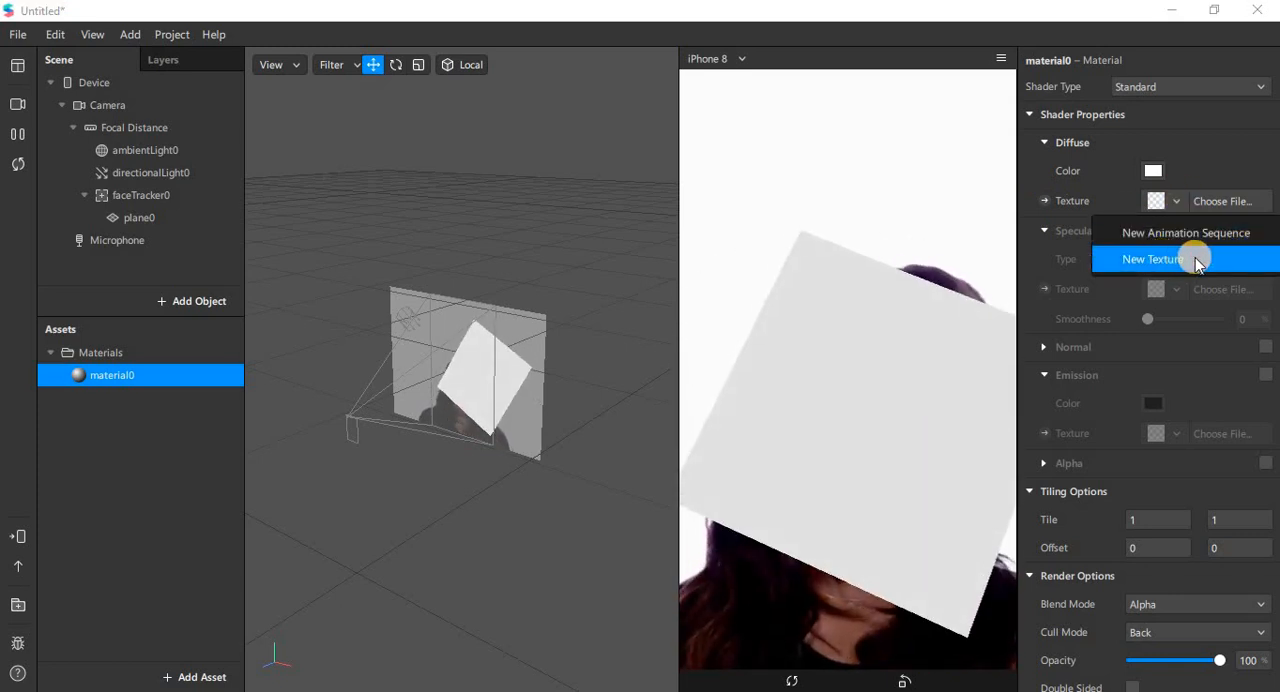
click(1197, 262)
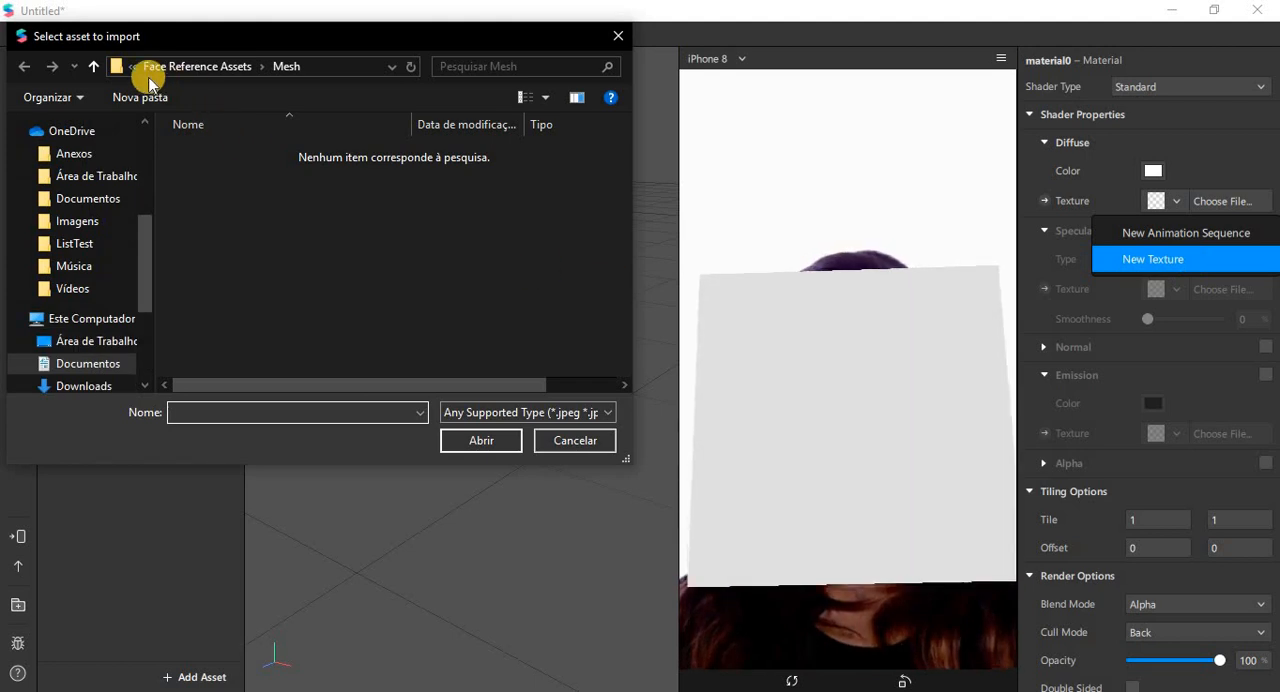
click(129, 66)
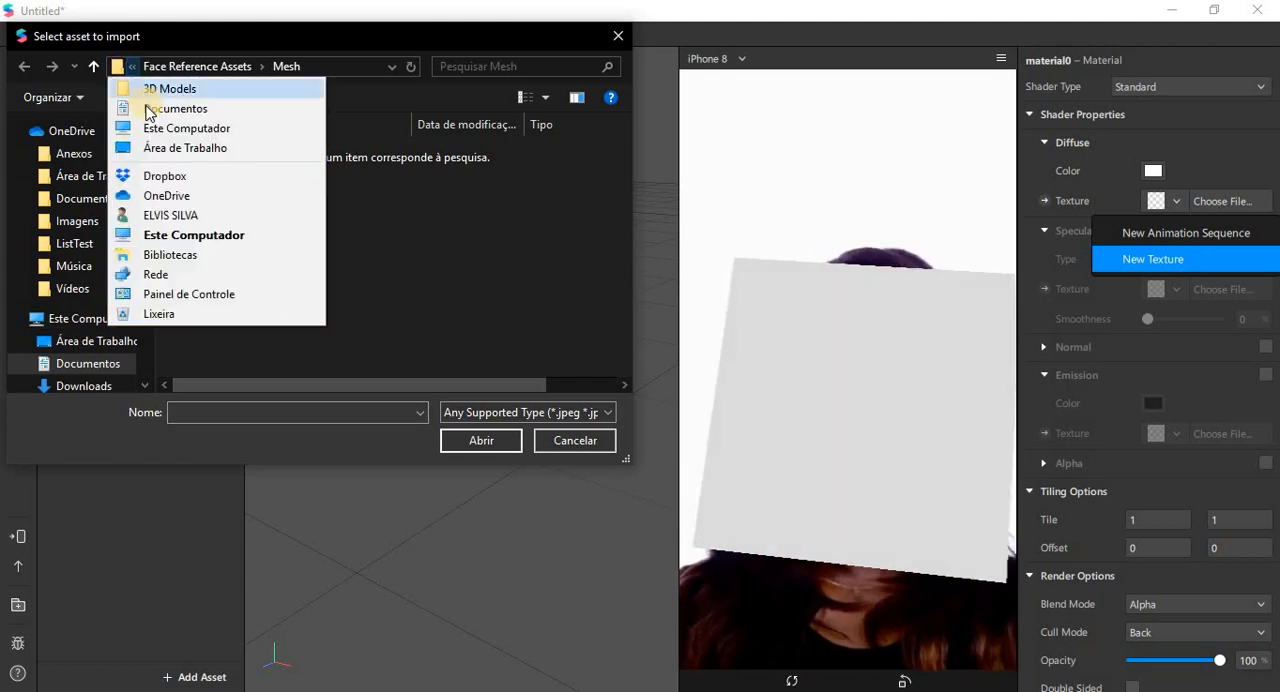
click(150, 109)
click(206, 148)
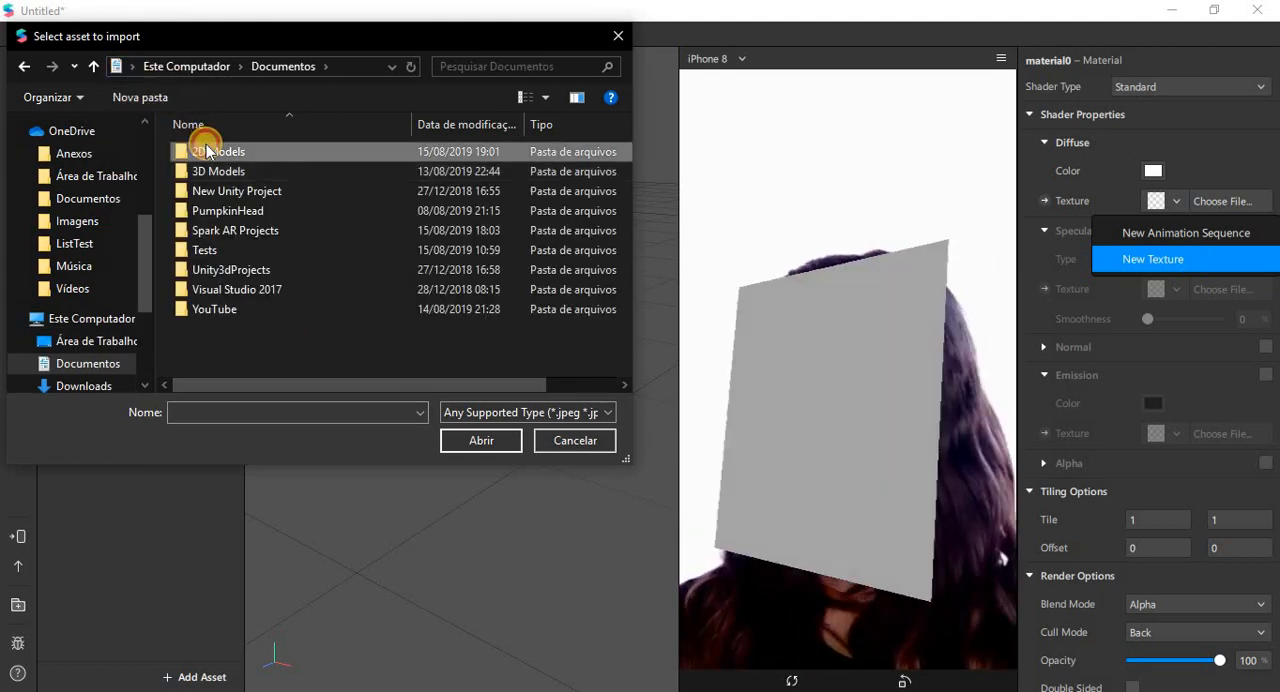
double_click(206, 148)
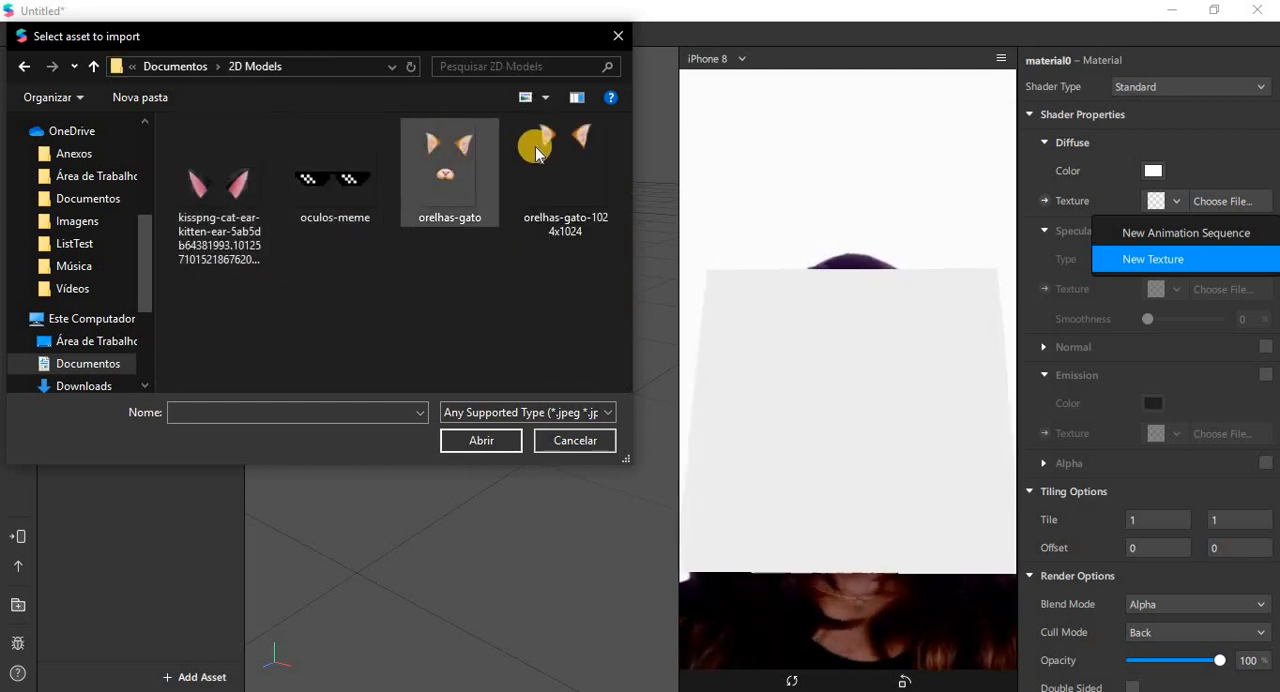
click(538, 153)
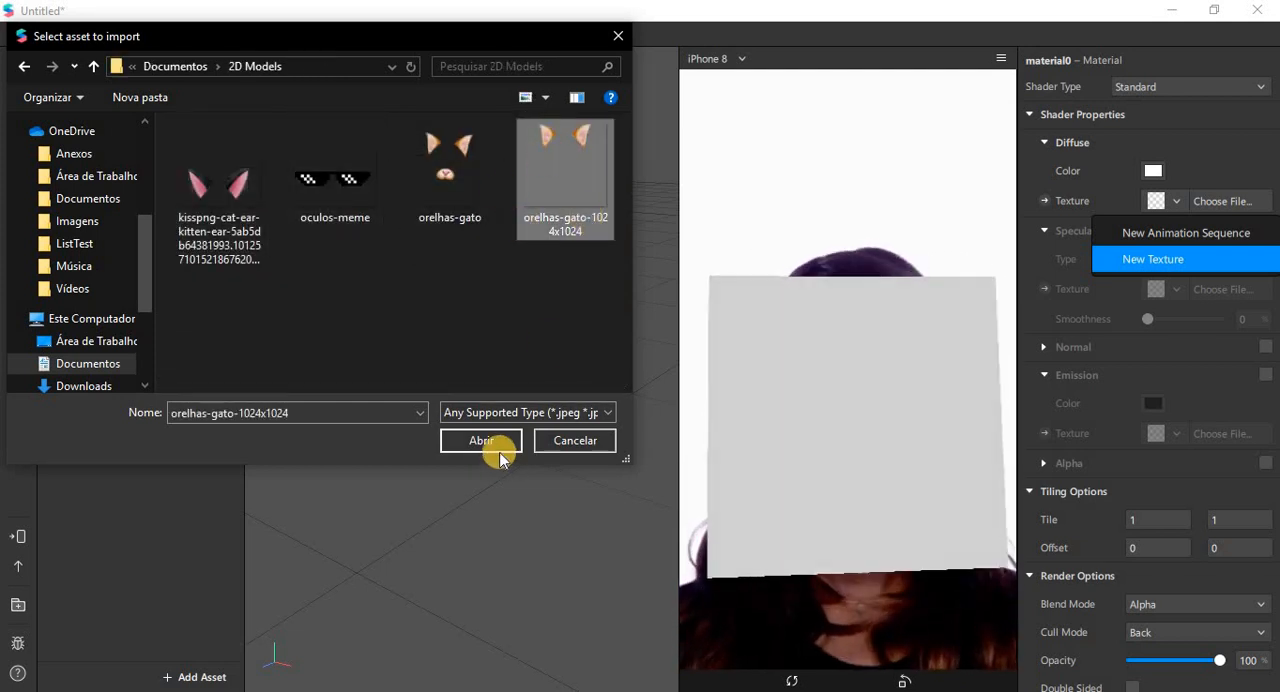
click(489, 442)
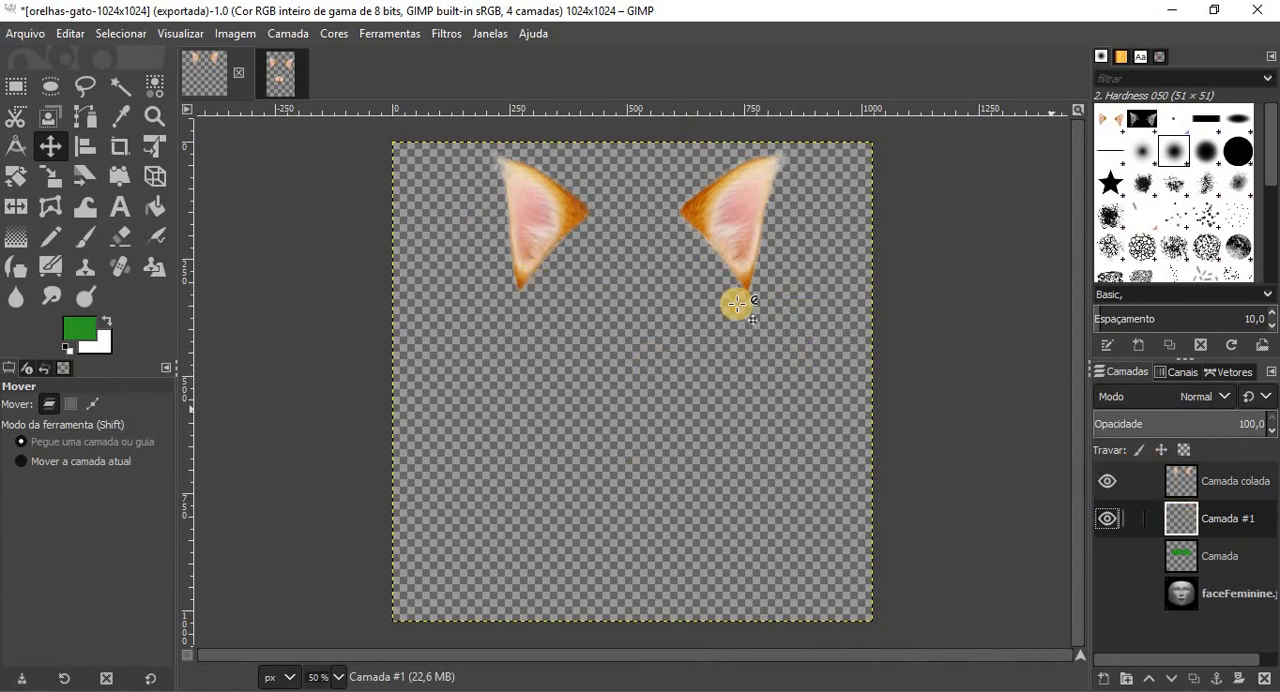
Step: Switch from GIMP back to Spark AR Studio, then pause and resume the simulation video to inspect the cat ears
key(alt+Tab)
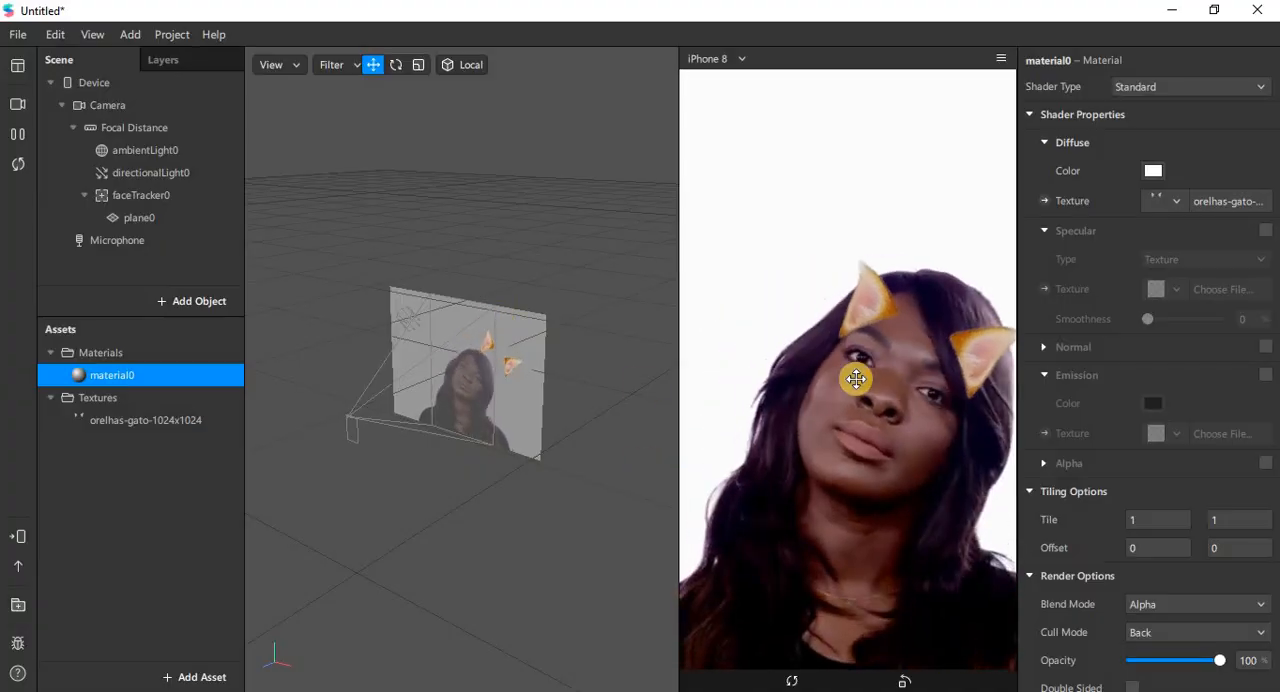
click(19, 134)
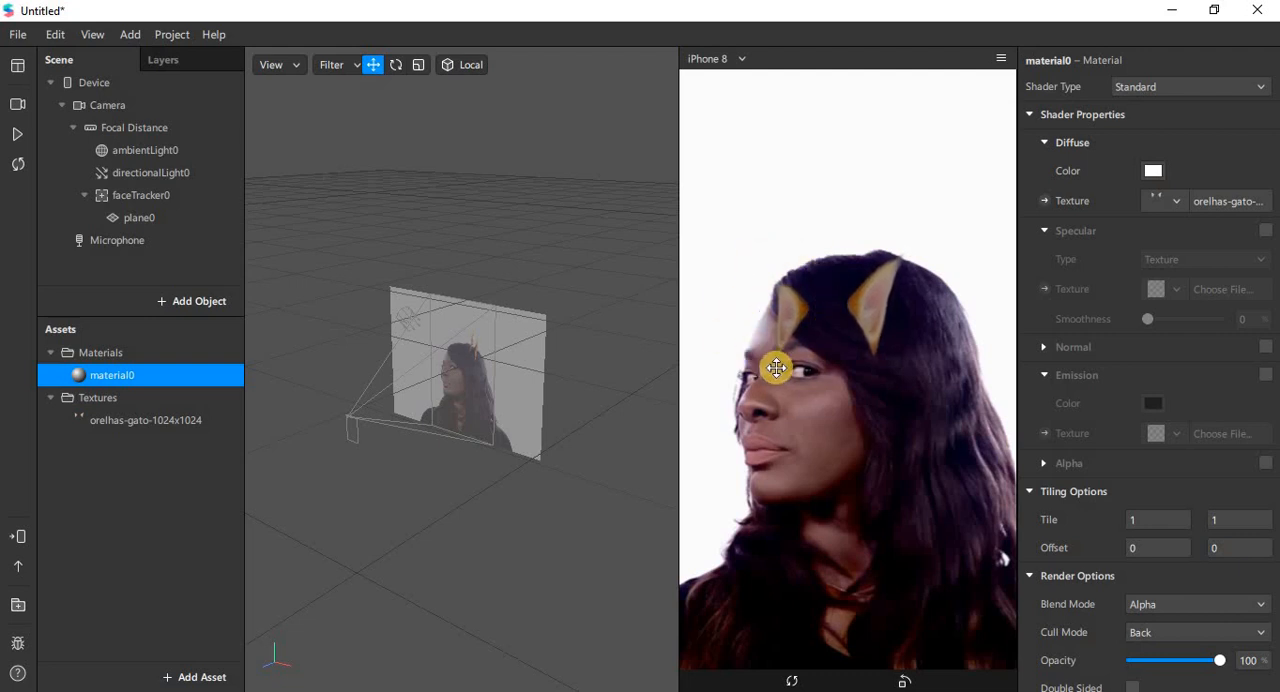
click(19, 134)
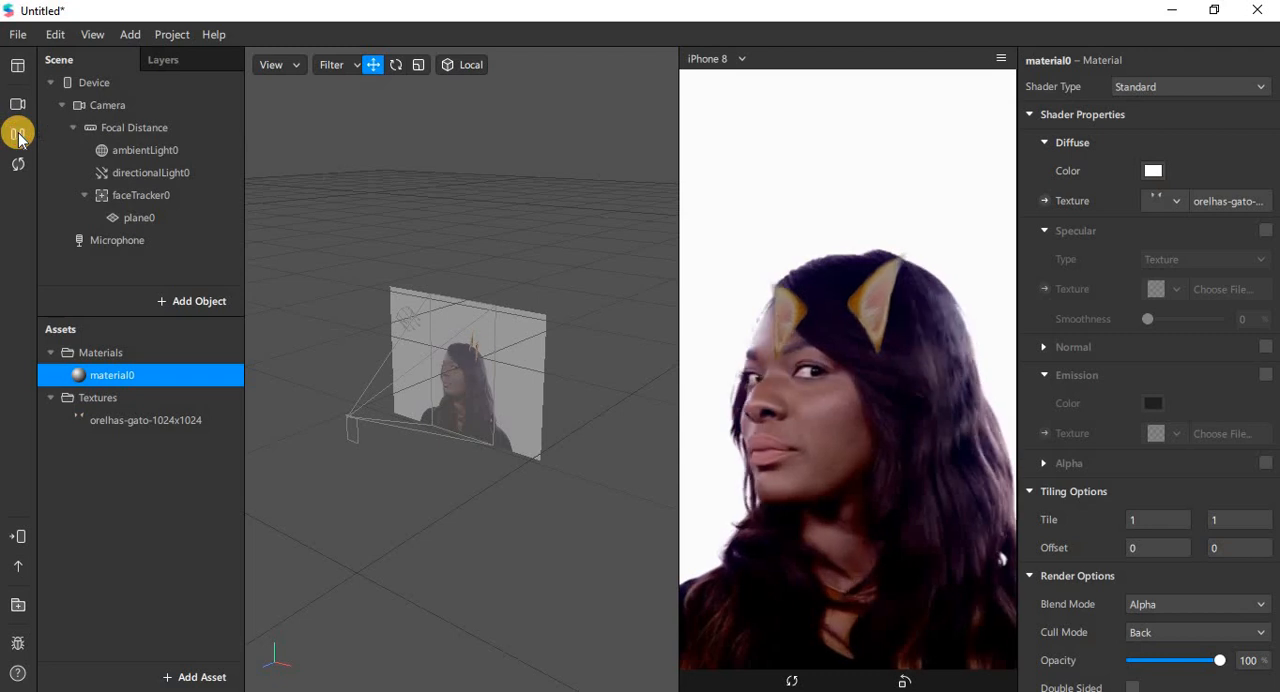
Step: Add the headOccluder 3D object to the scene from Documentos > 3D Models > Face Reference Assets > Mesh
click(128, 195)
right_click(128, 195)
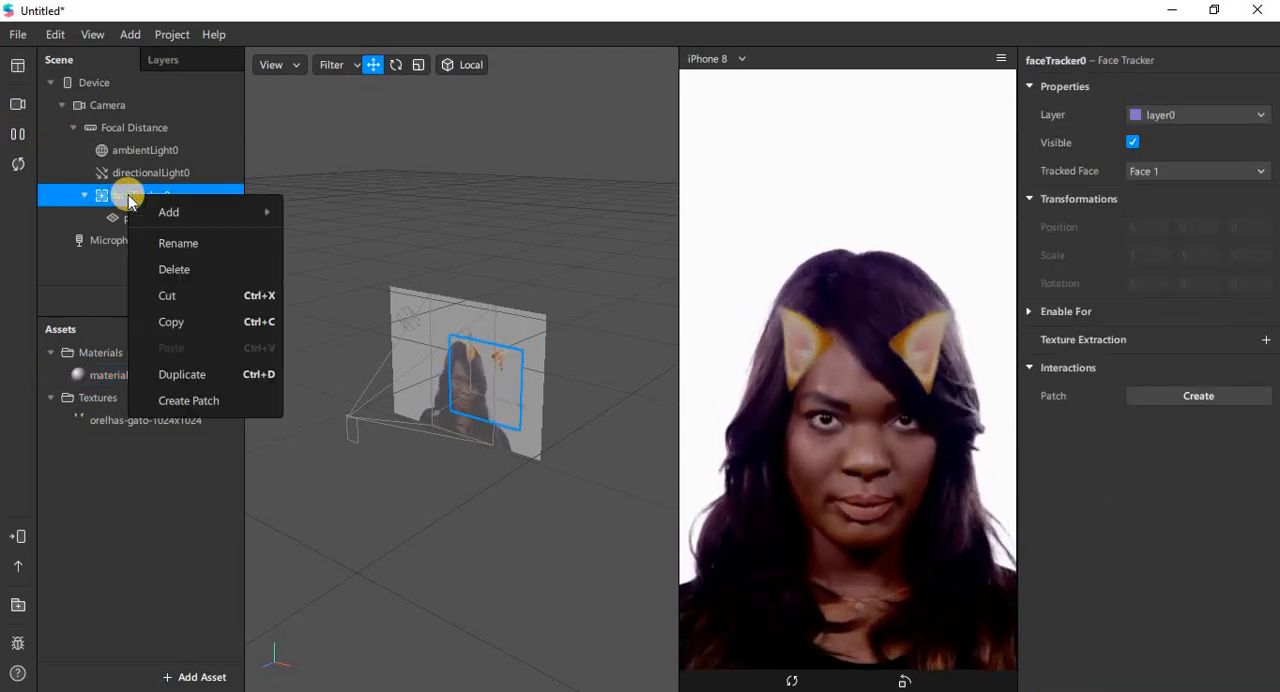
mouse_move(175, 211)
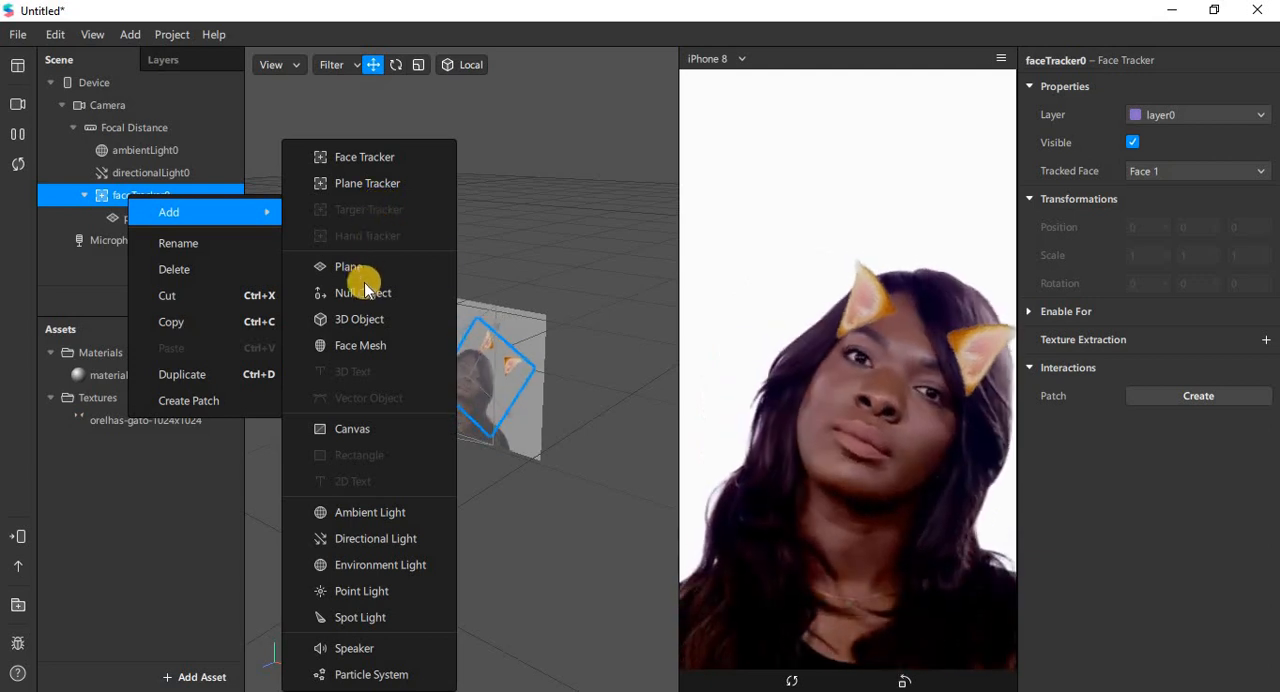
click(400, 318)
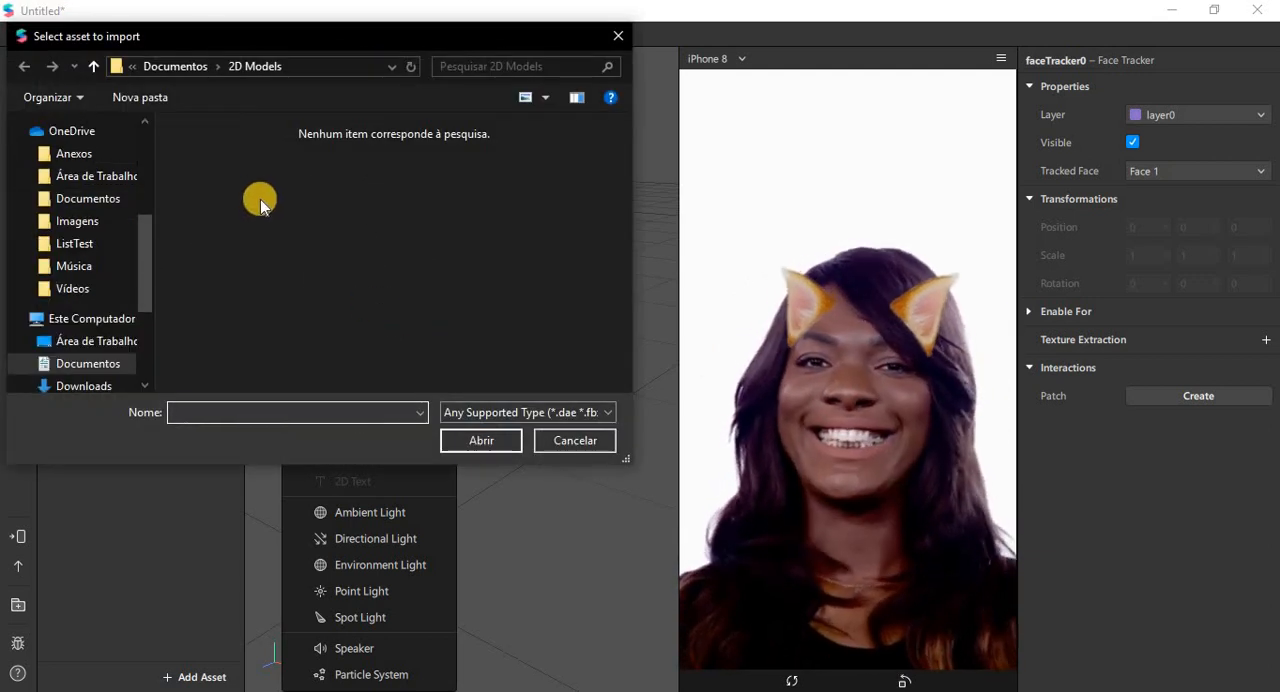
click(191, 62)
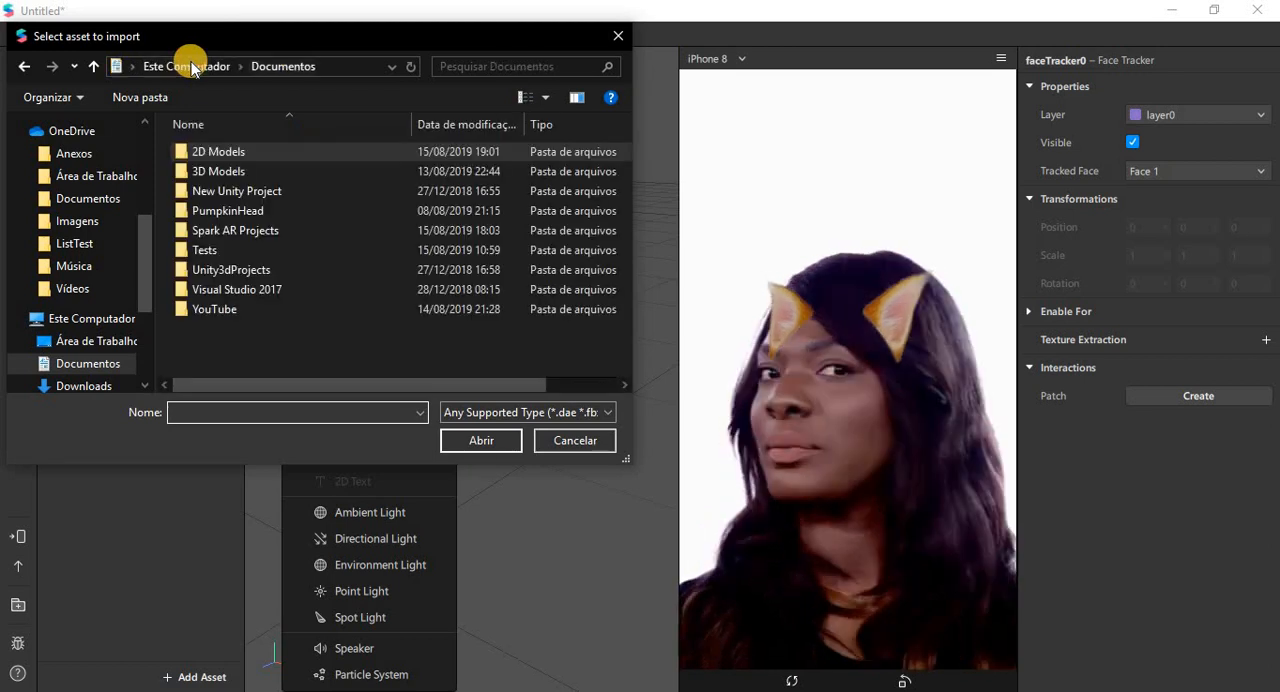
click(211, 171)
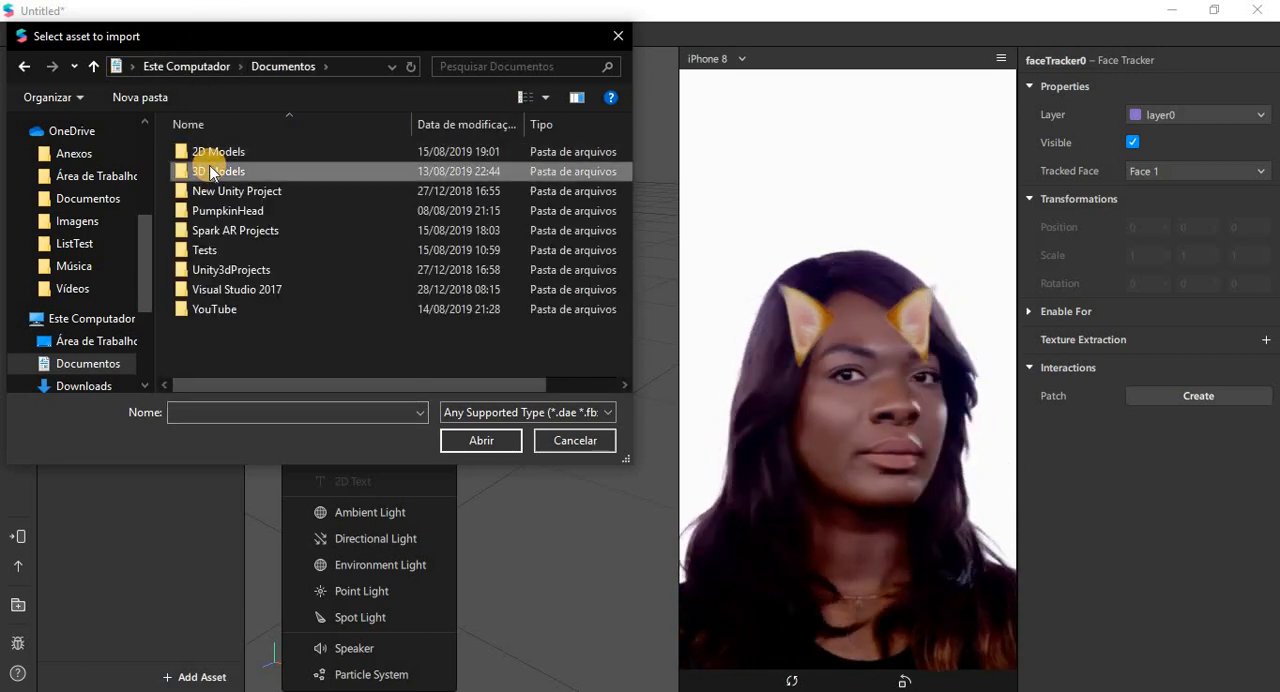
double_click(211, 172)
click(312, 176)
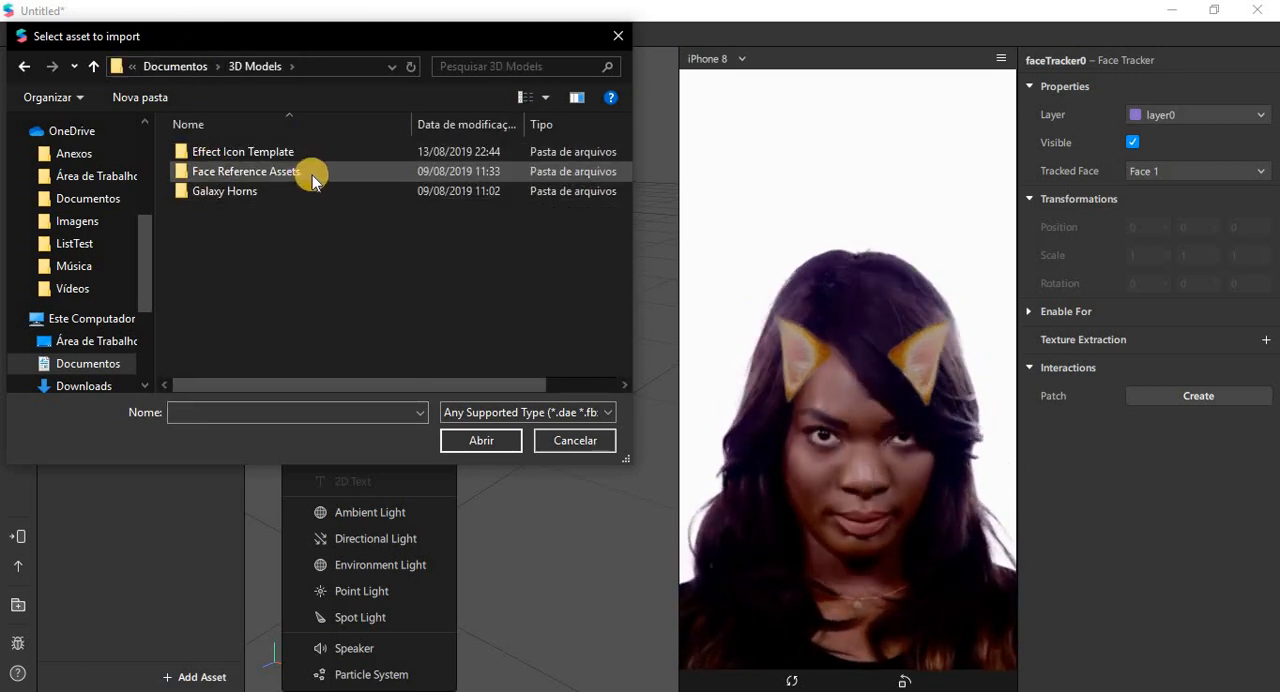
click(312, 175)
double_click(289, 174)
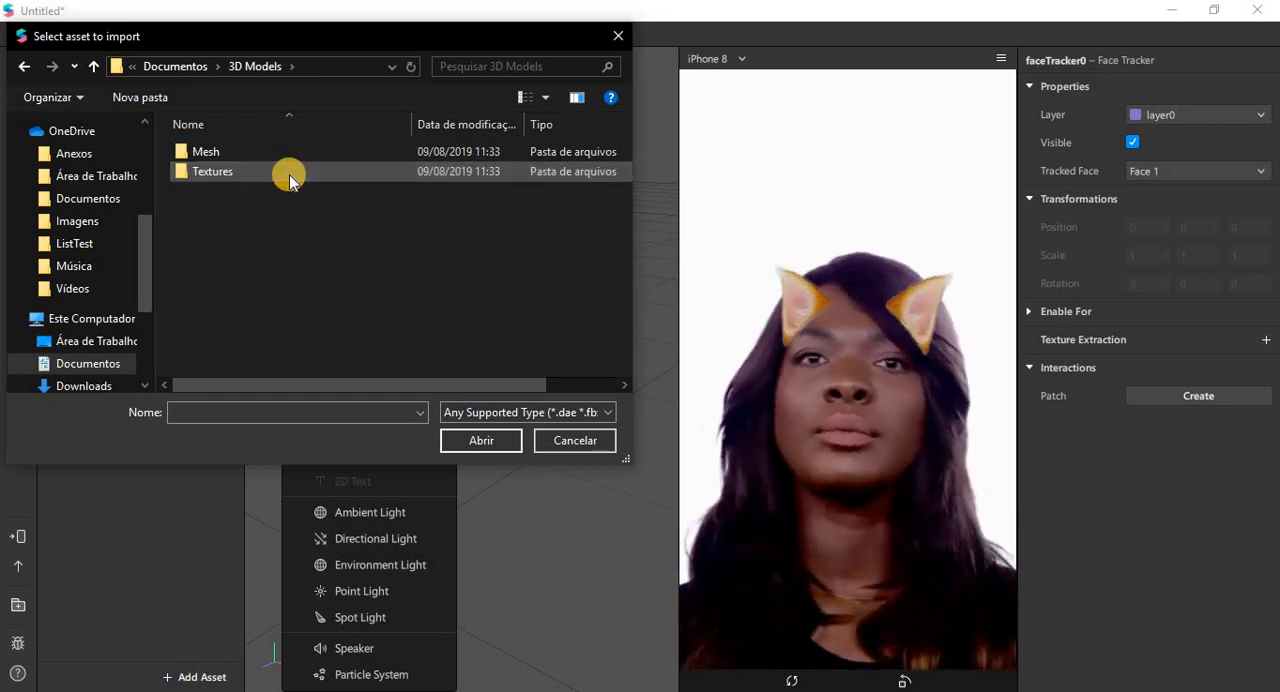
click(236, 150)
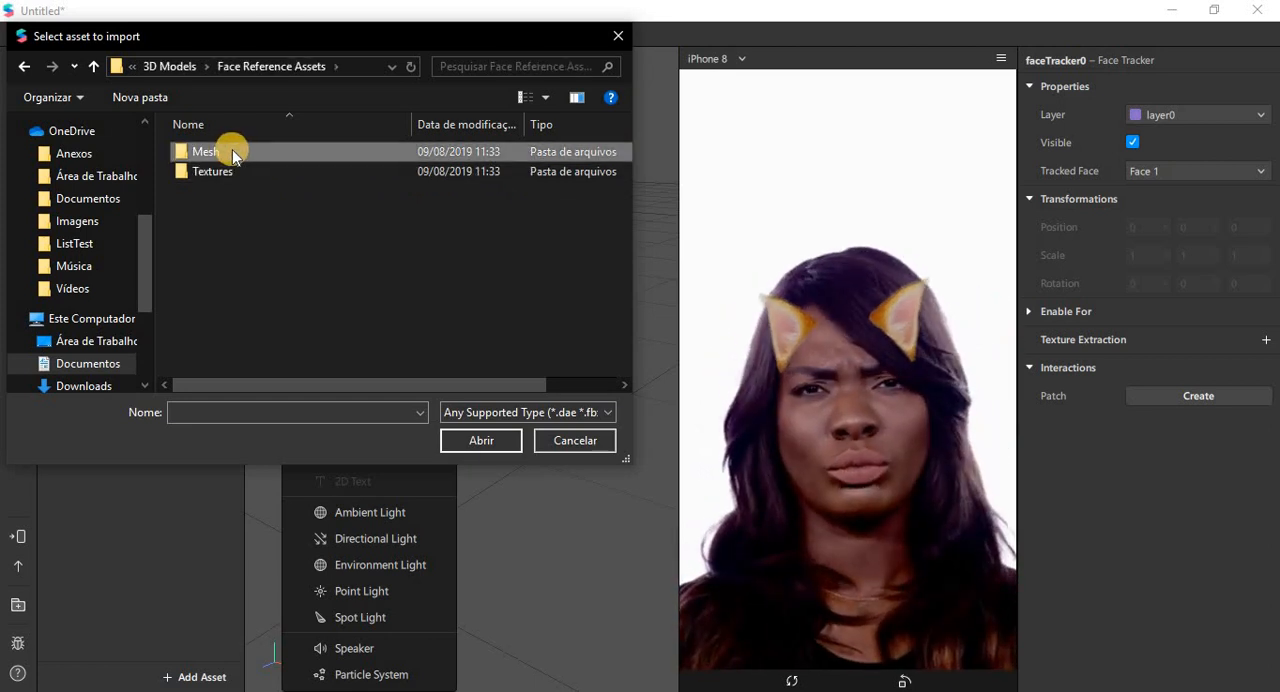
double_click(235, 149)
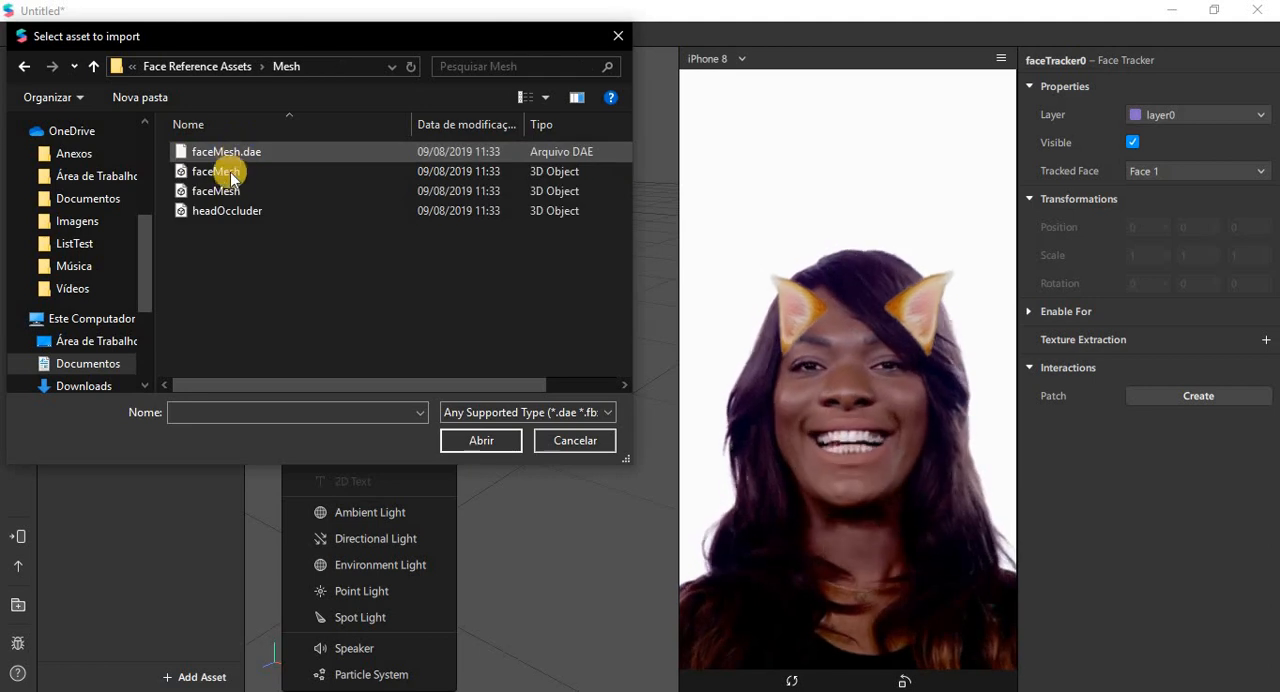
click(302, 207)
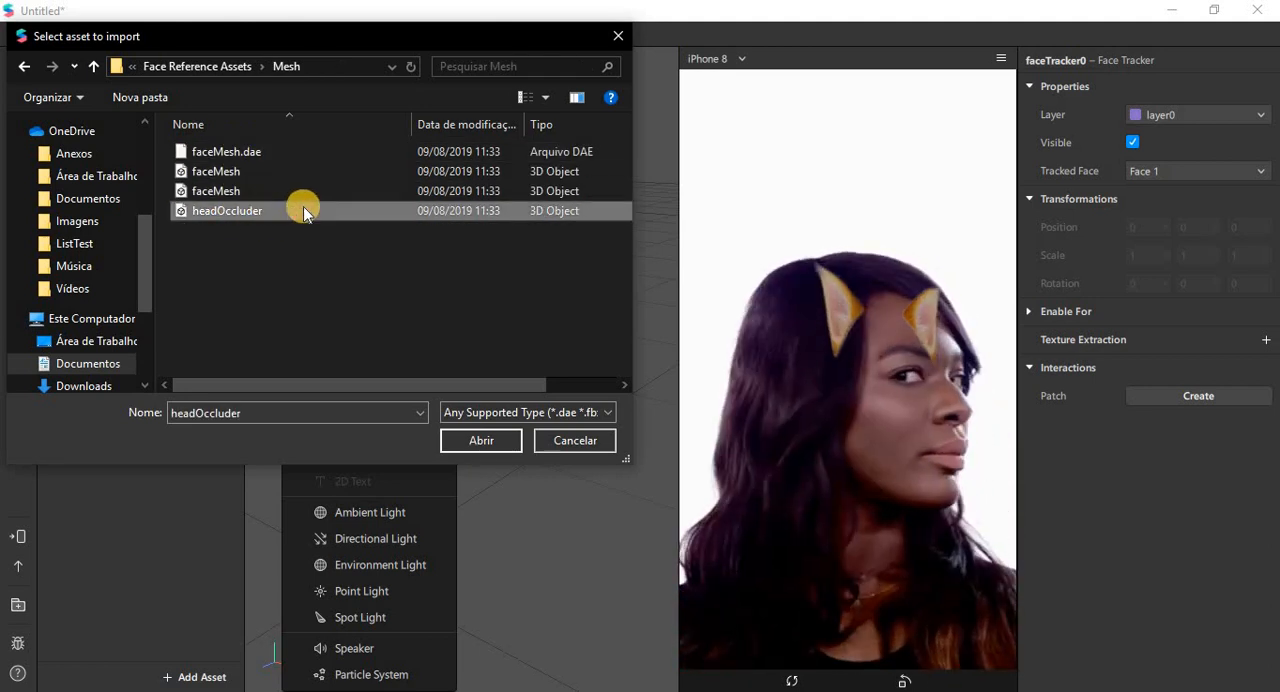
double_click(303, 206)
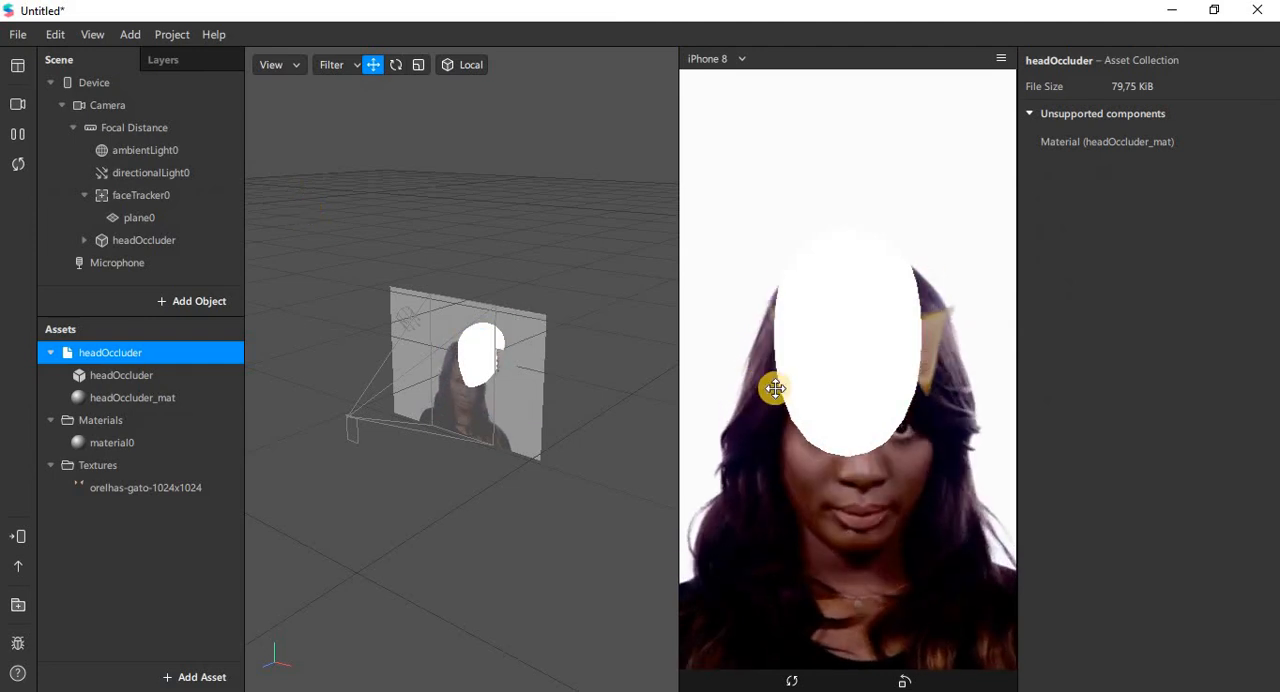
Step: Make the imported headOccluder object a child of faceTracker0 in the scene hierarchy
click(137, 248)
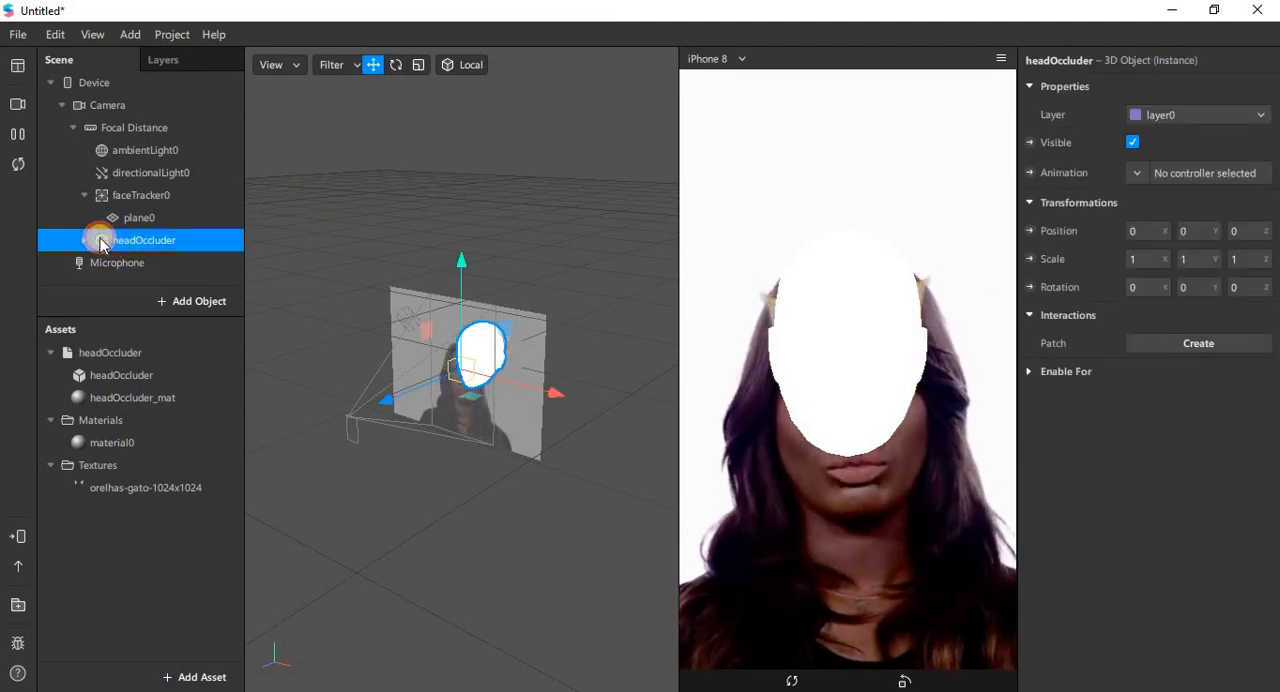
drag(101, 243, 148, 207)
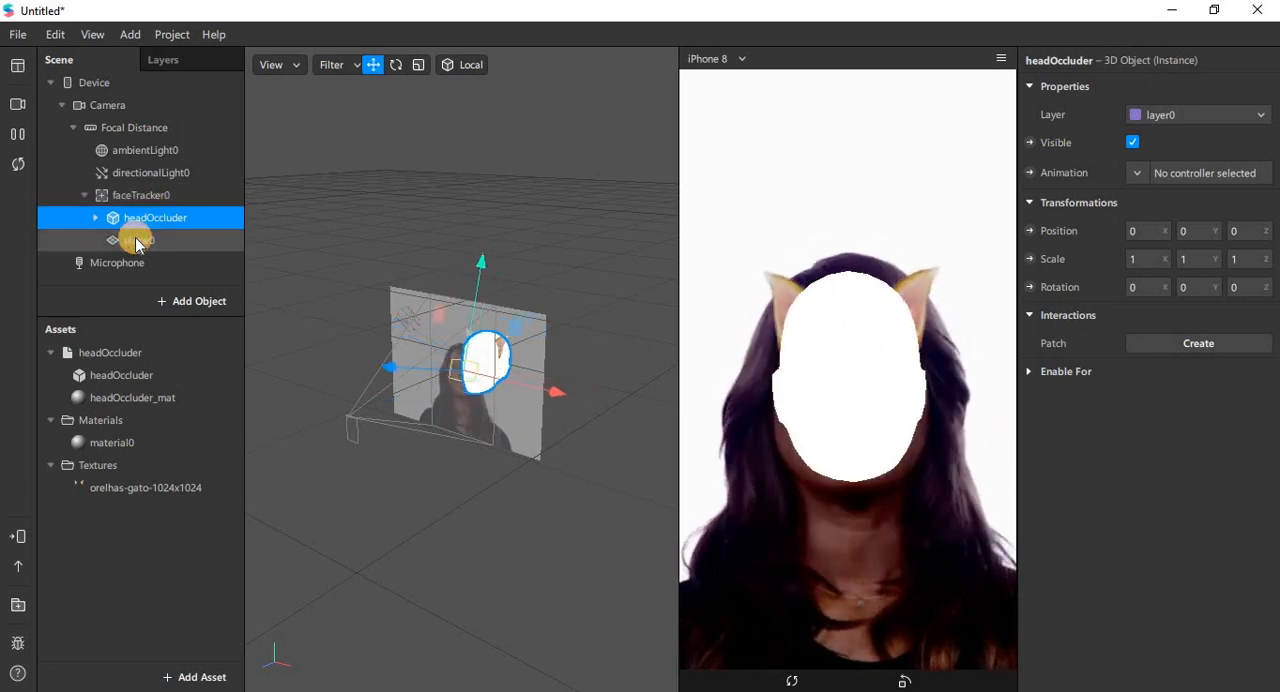
click(136, 238)
click(144, 219)
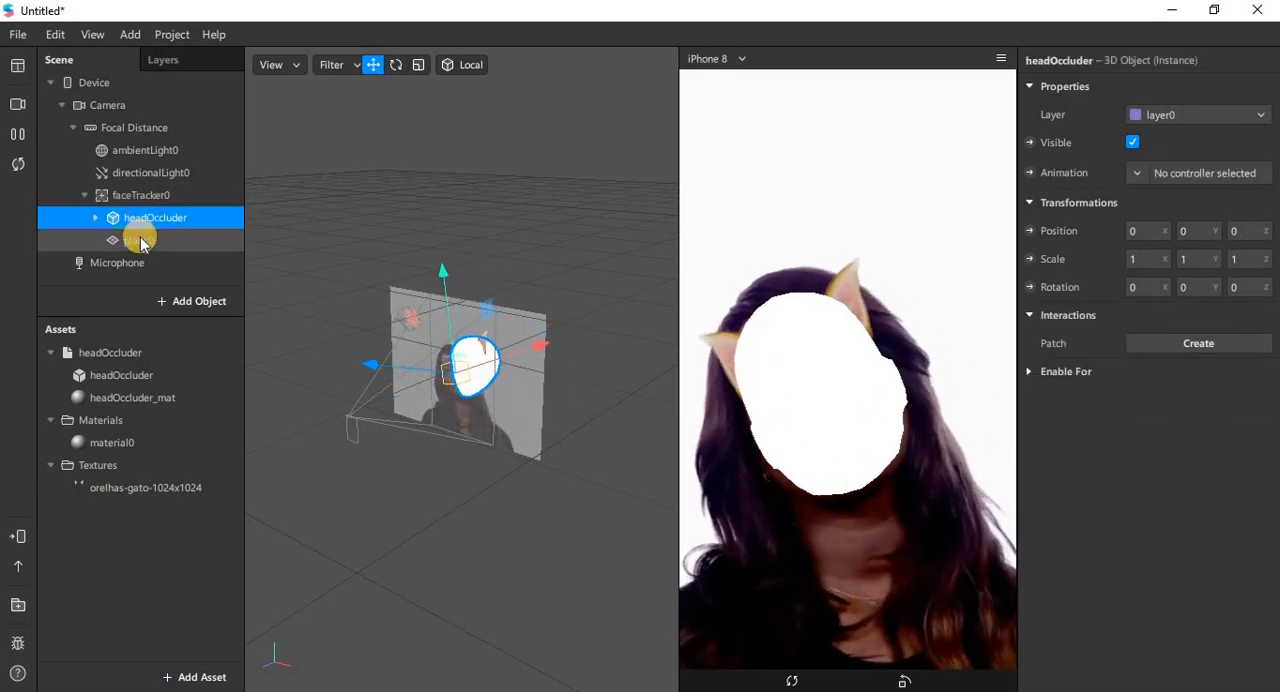
Step: Examine the headOccluder mesh inside the object and the render options of its headOccluder_mat material
click(96, 217)
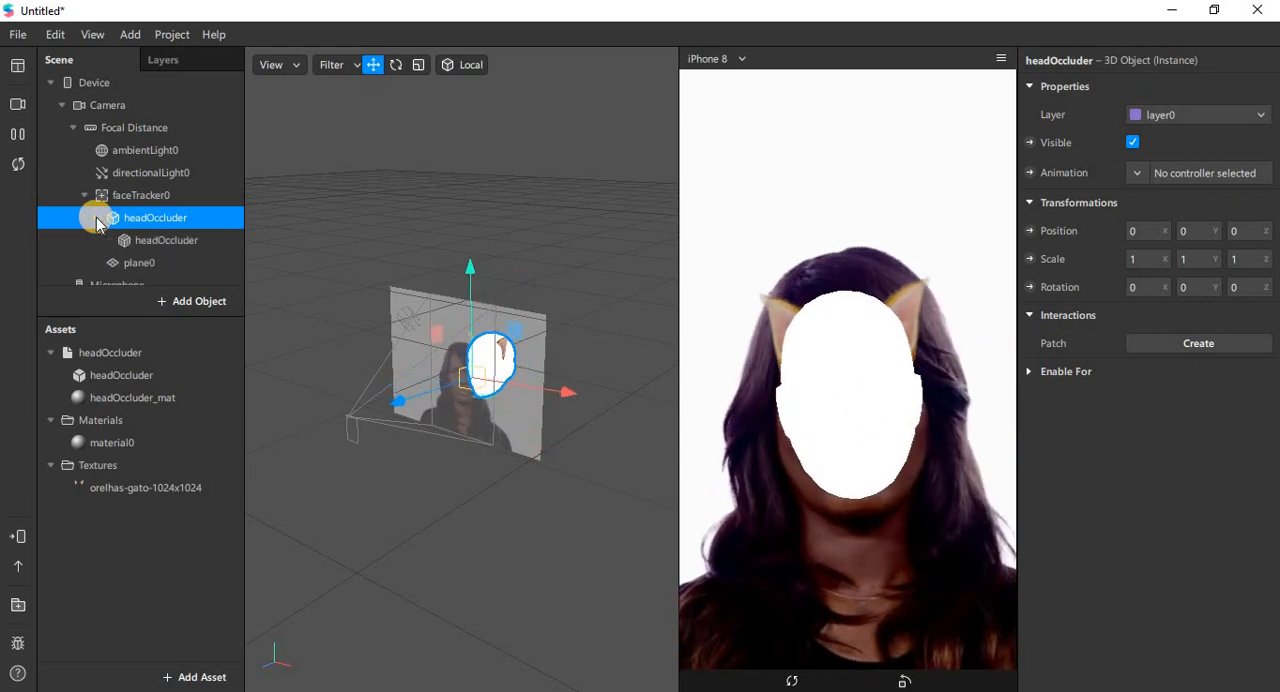
click(142, 242)
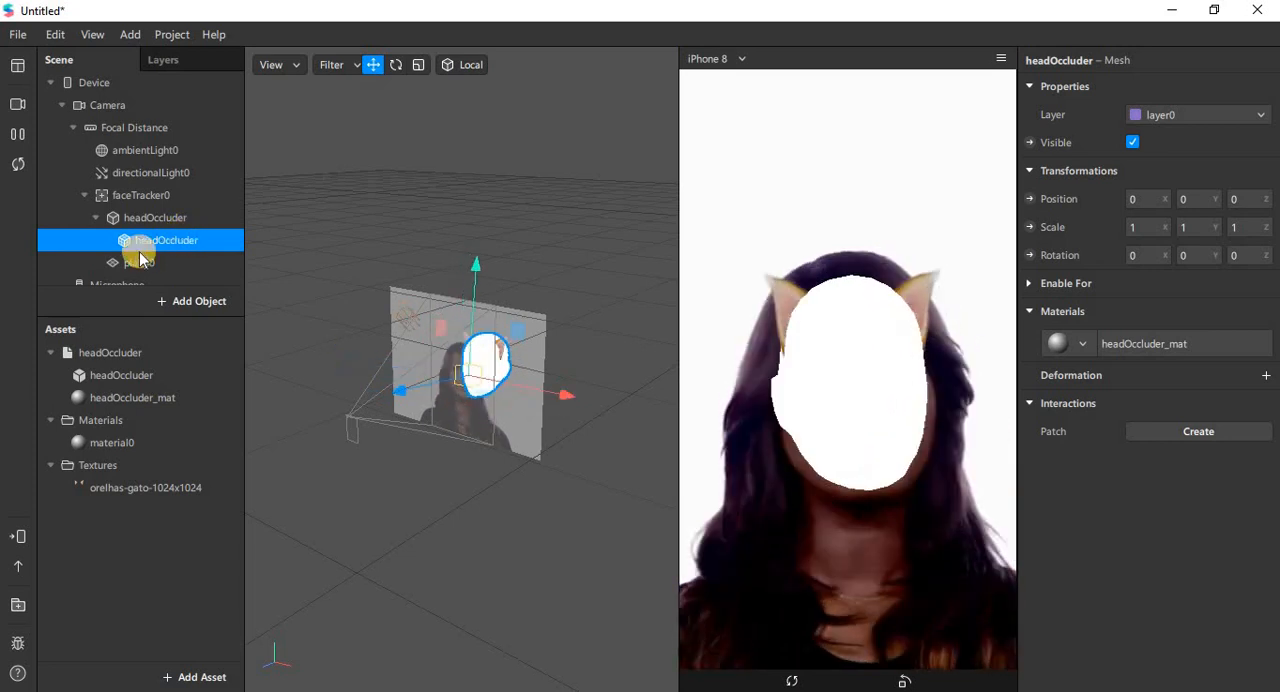
click(155, 404)
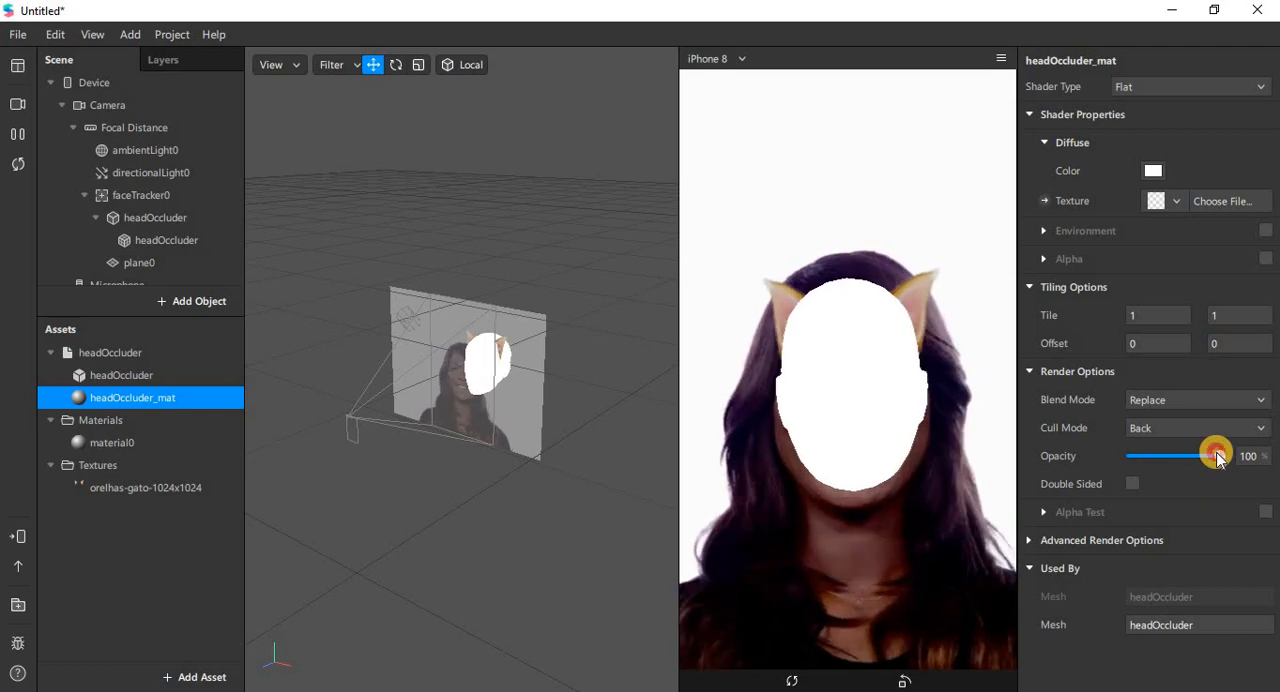
mouse_move(1214, 452)
mouse_down()
mouse_move(1132, 462)
mouse_move(1220, 454)
mouse_up()
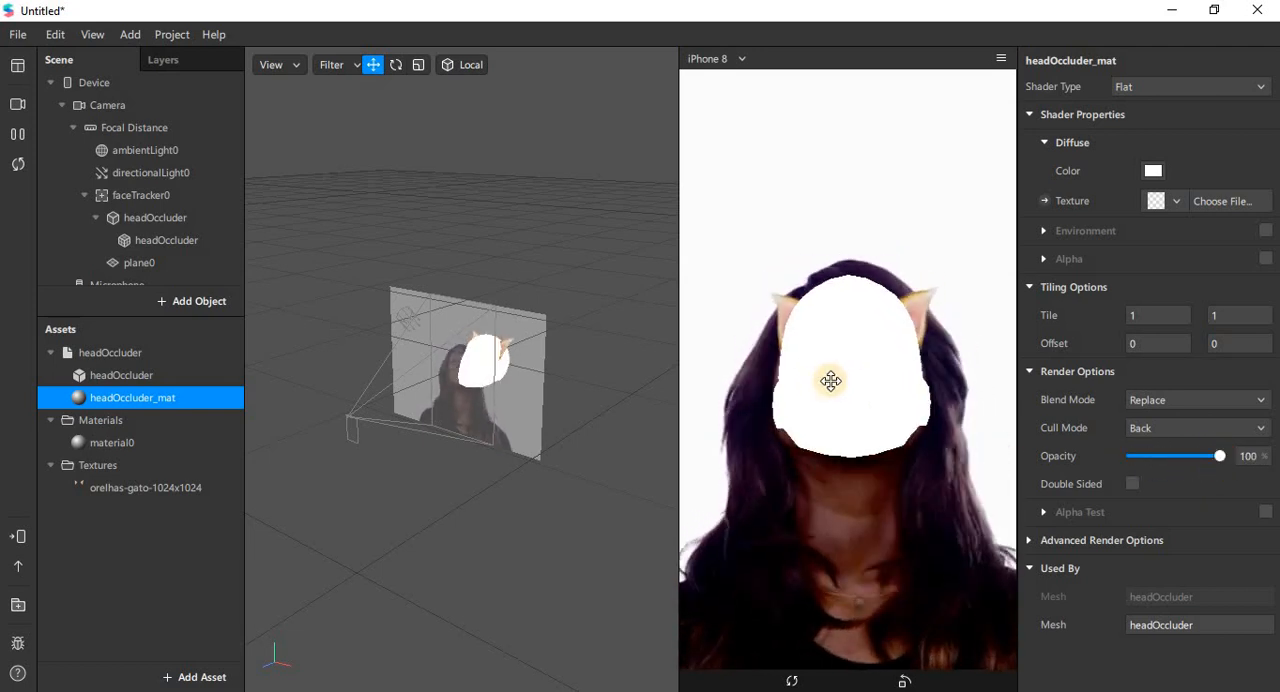
Step: Pause and resume the simulation video to inspect how the occluder covers the cat ears on a turned head
click(25, 140)
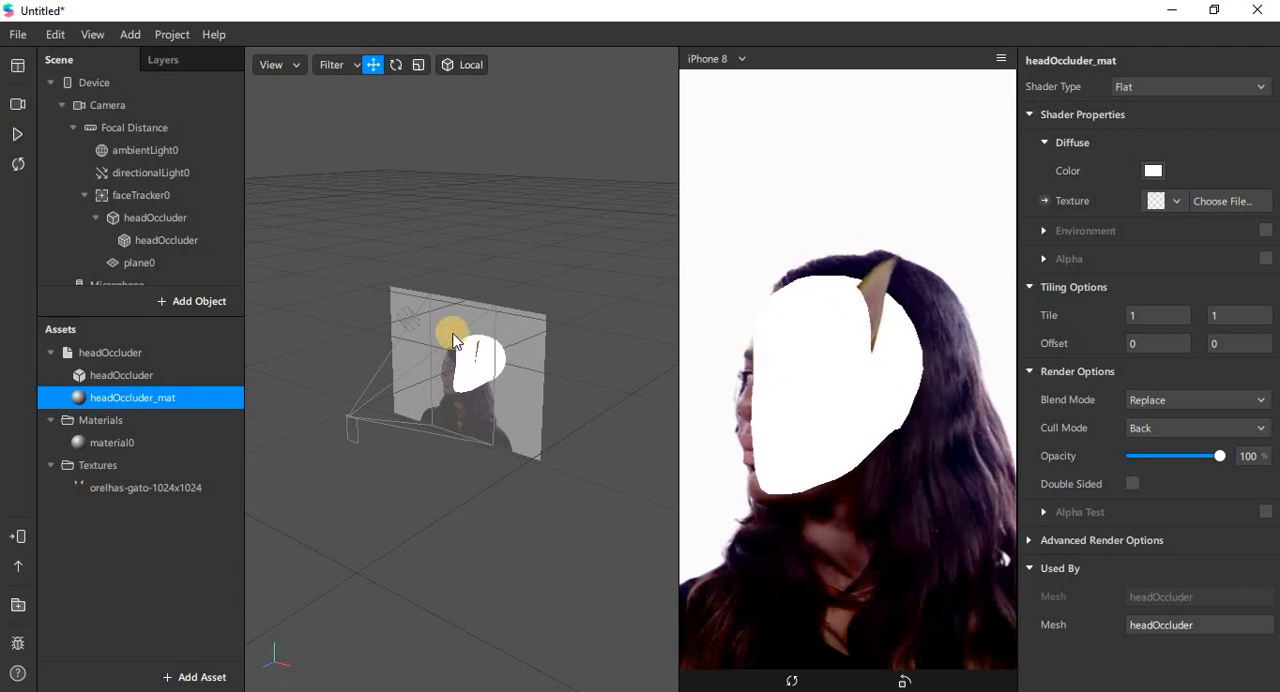
click(18, 136)
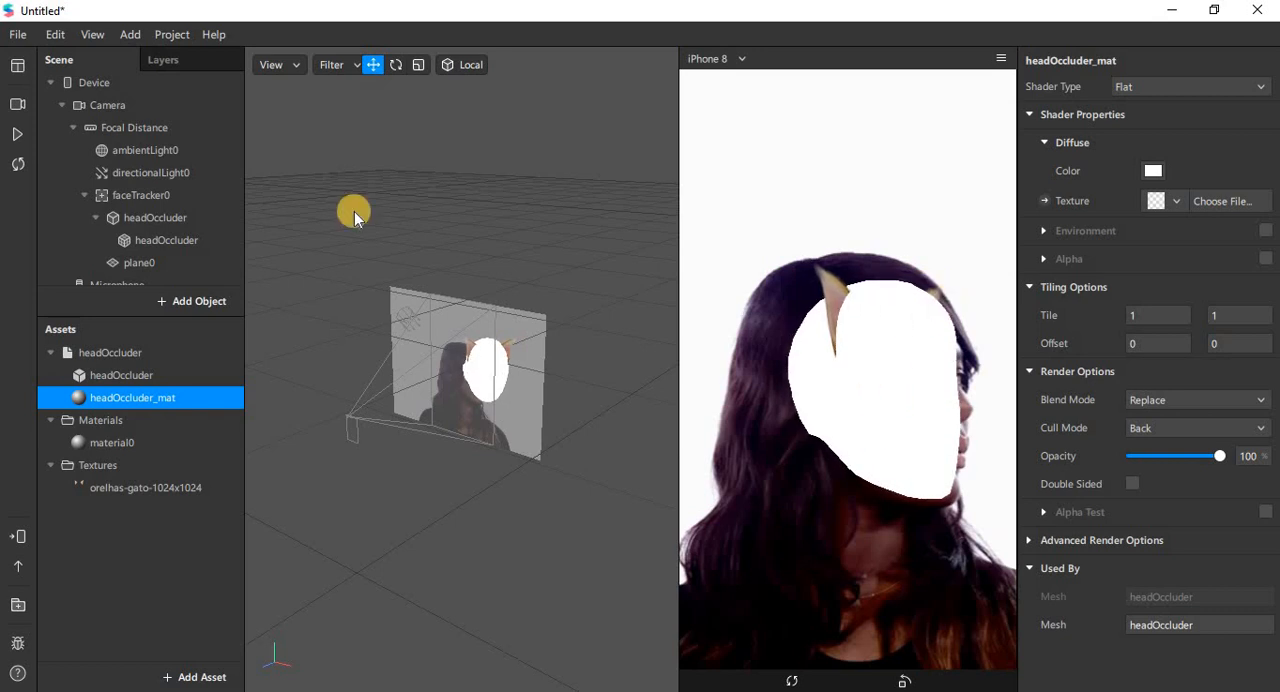
click(18, 134)
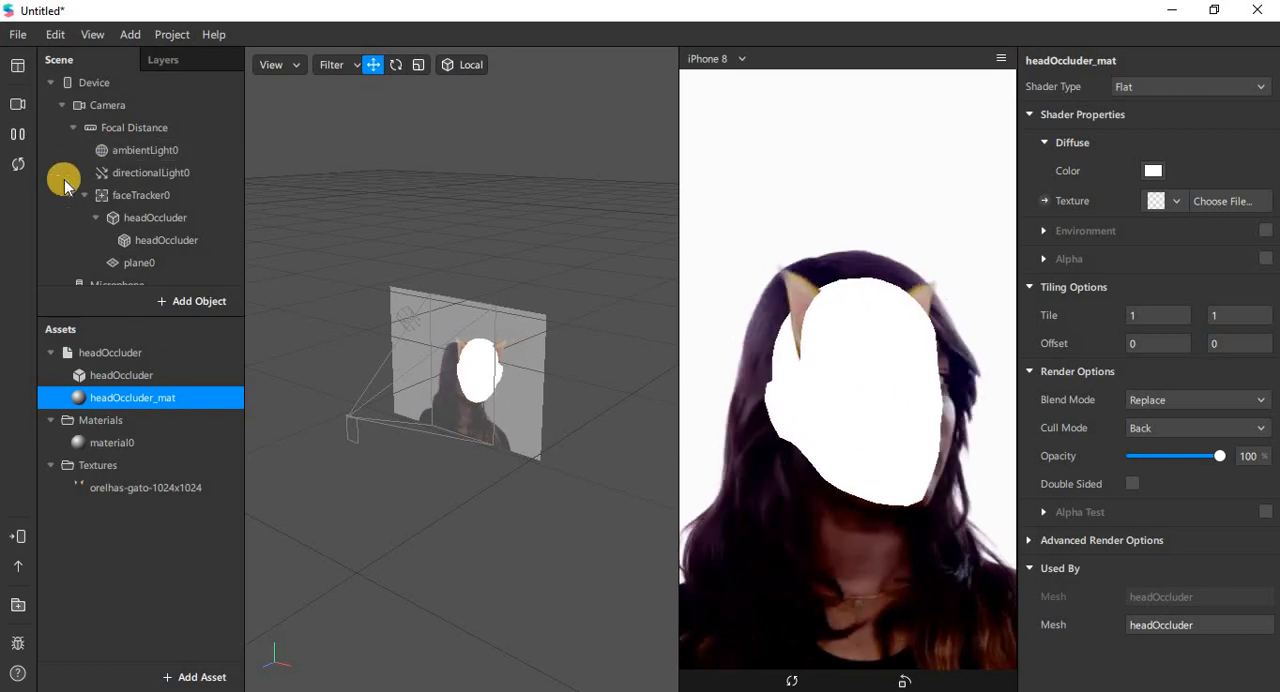
Step: Review the headOccluder asset collection and master object, along with its scene instance, mesh and parent face tracker
click(115, 375)
click(113, 357)
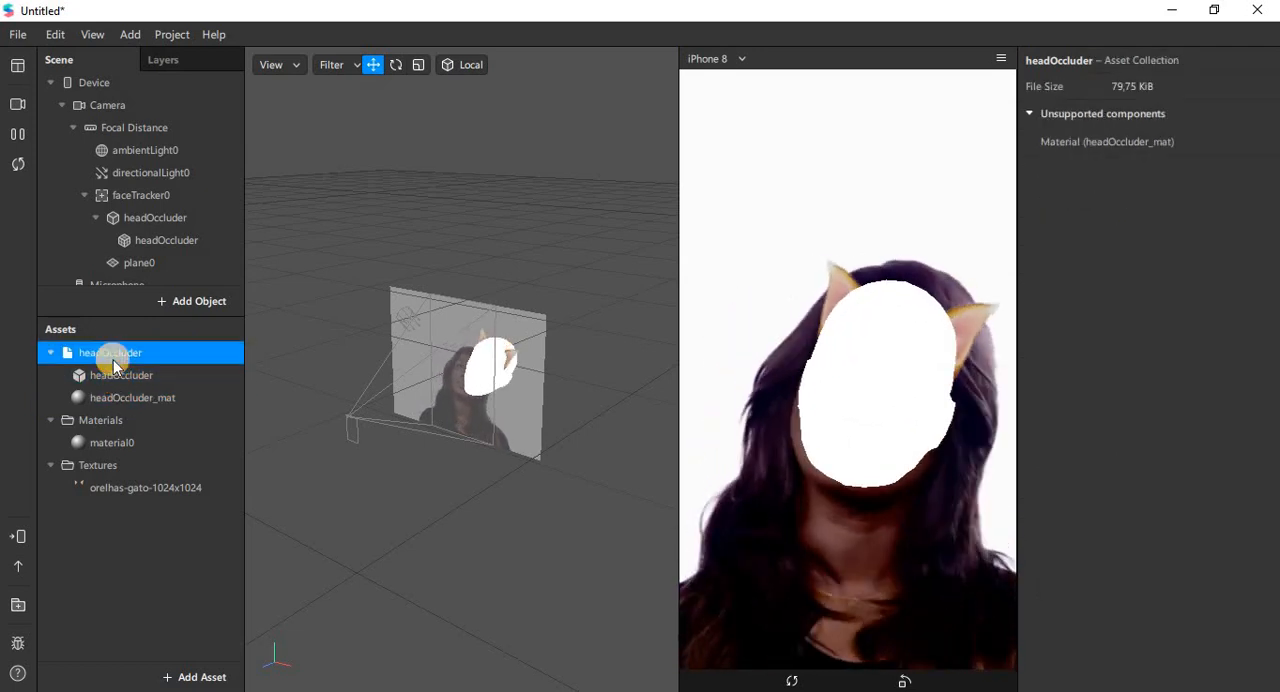
click(157, 240)
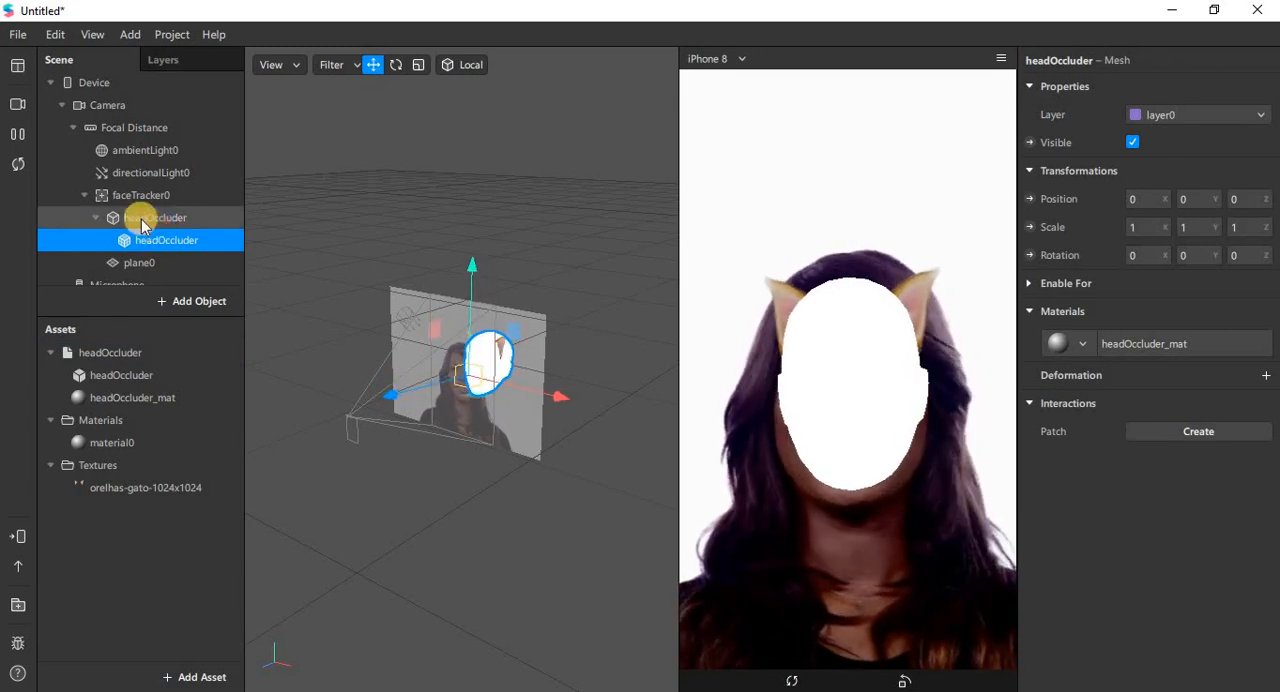
click(142, 222)
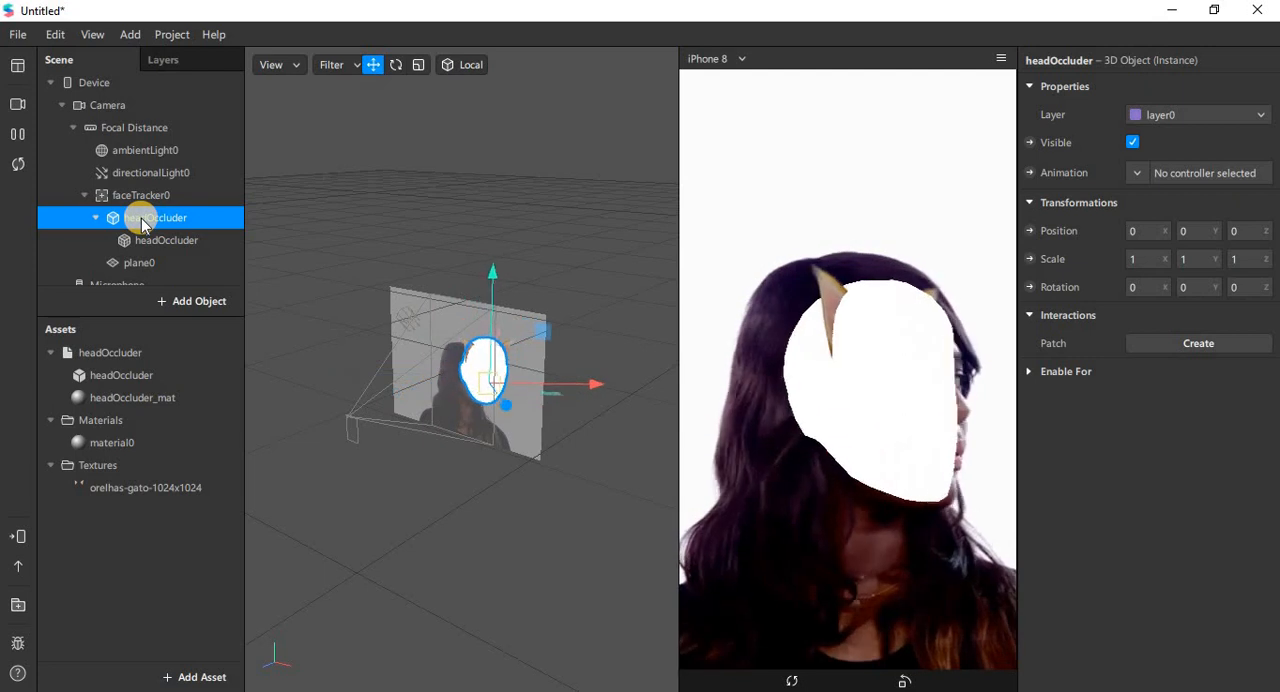
click(126, 195)
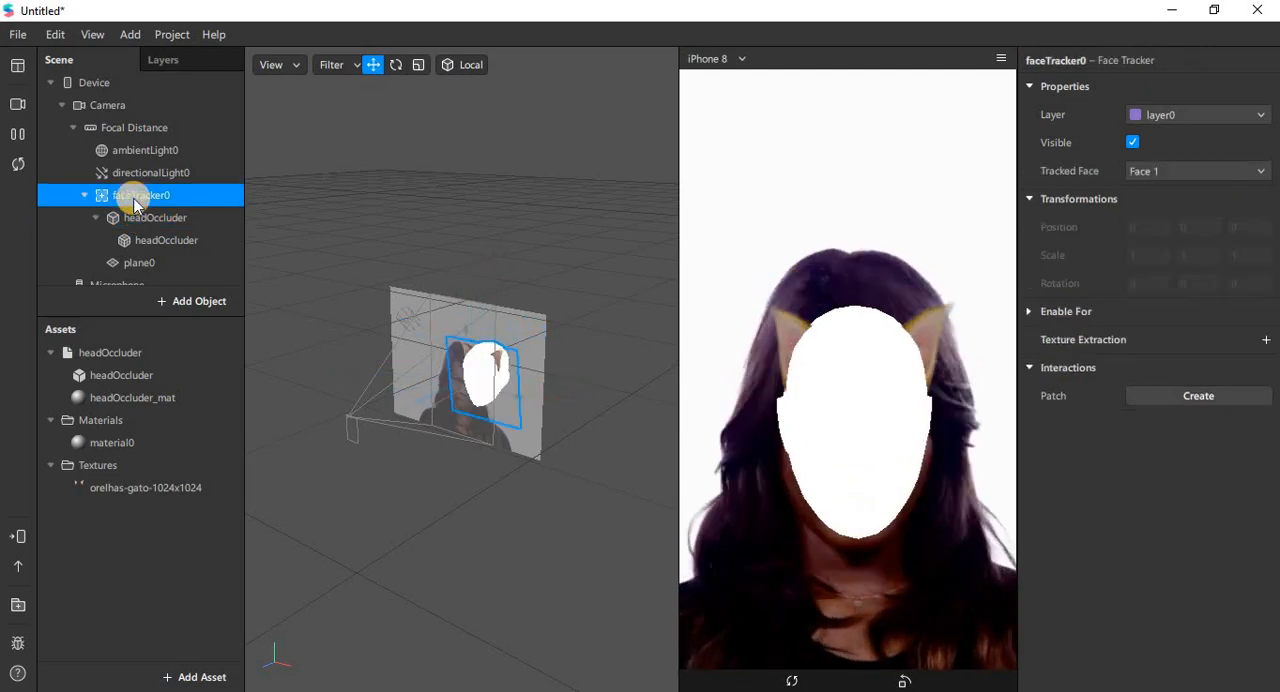
click(102, 356)
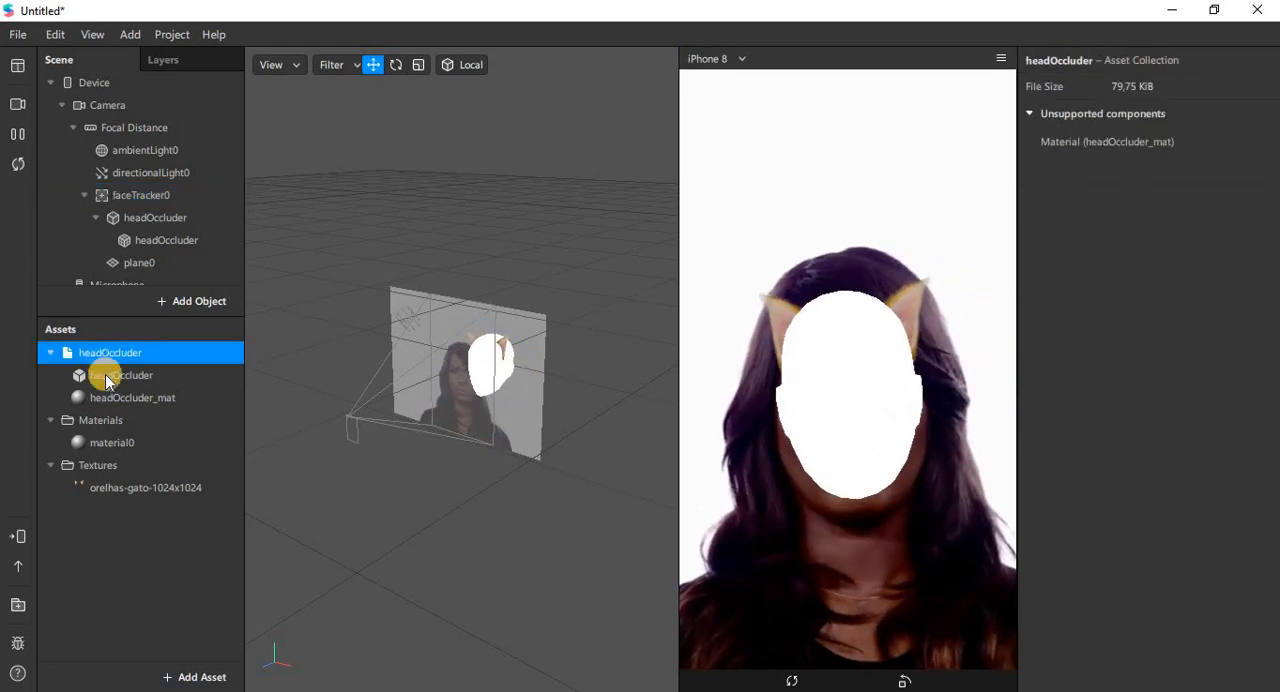
click(107, 378)
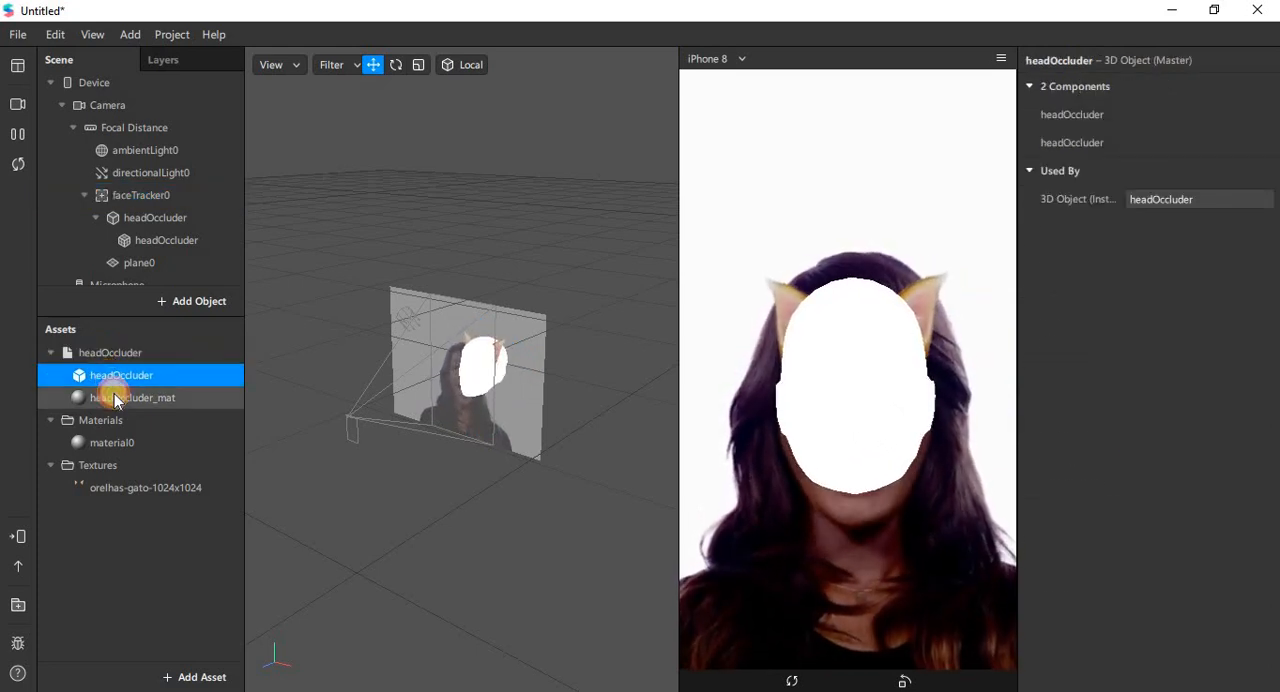
Step: Change headOccluder_mat's shader type to Face Paint and lower its opacity to 1%
click(114, 398)
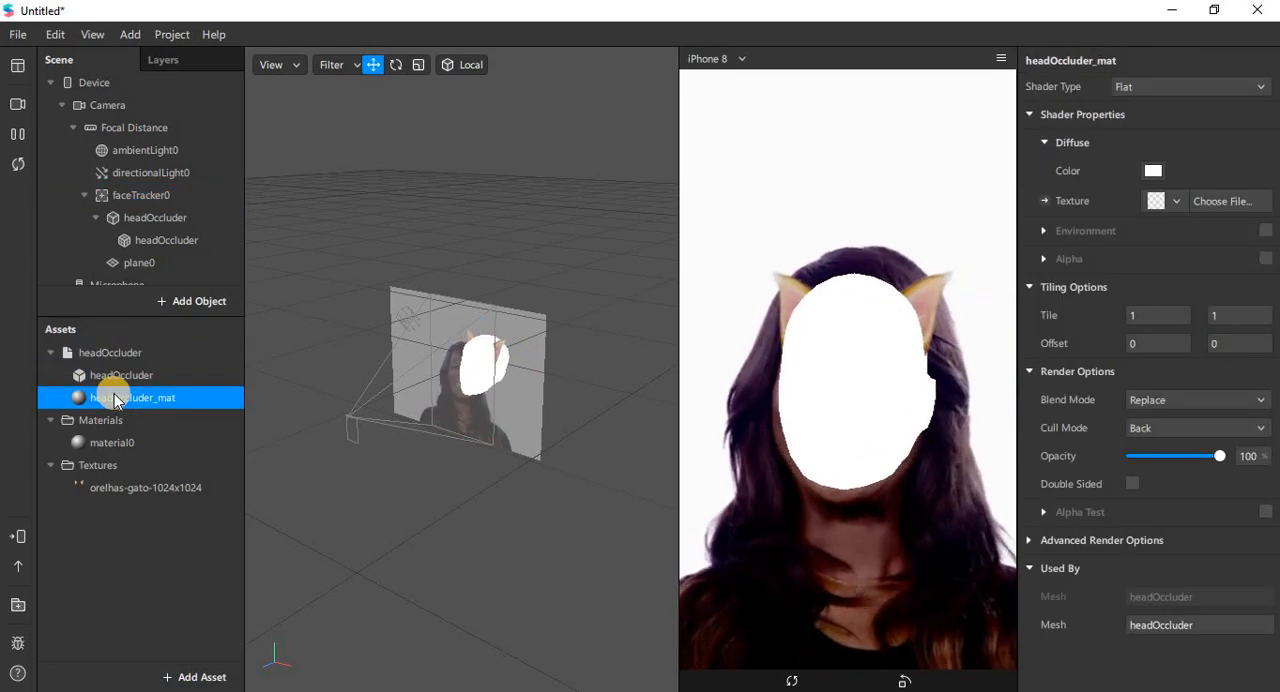
click(1230, 86)
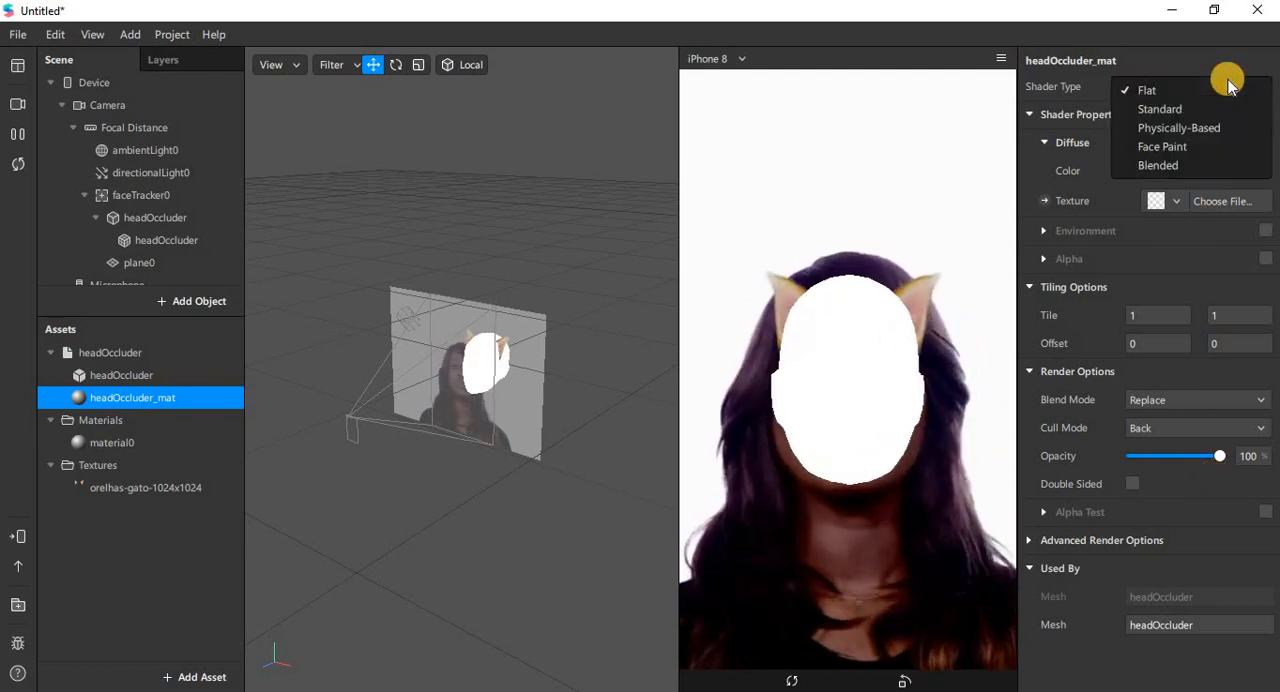
click(1176, 147)
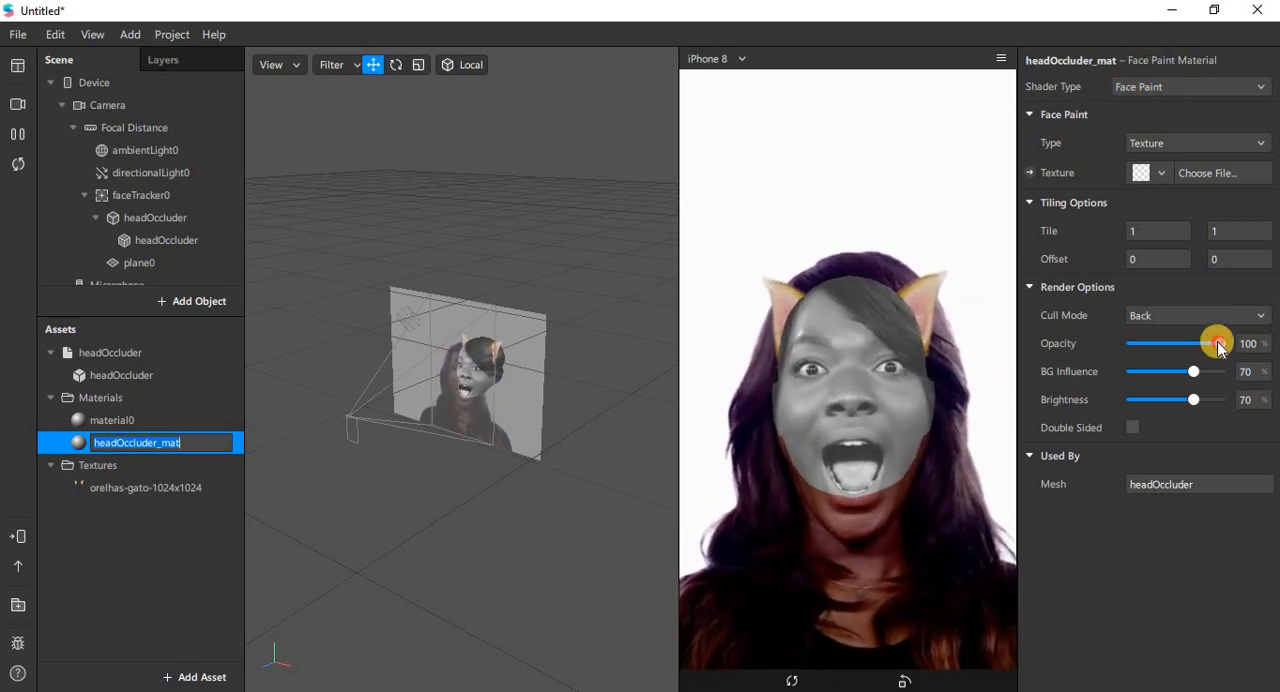
drag(1218, 346, 1134, 355)
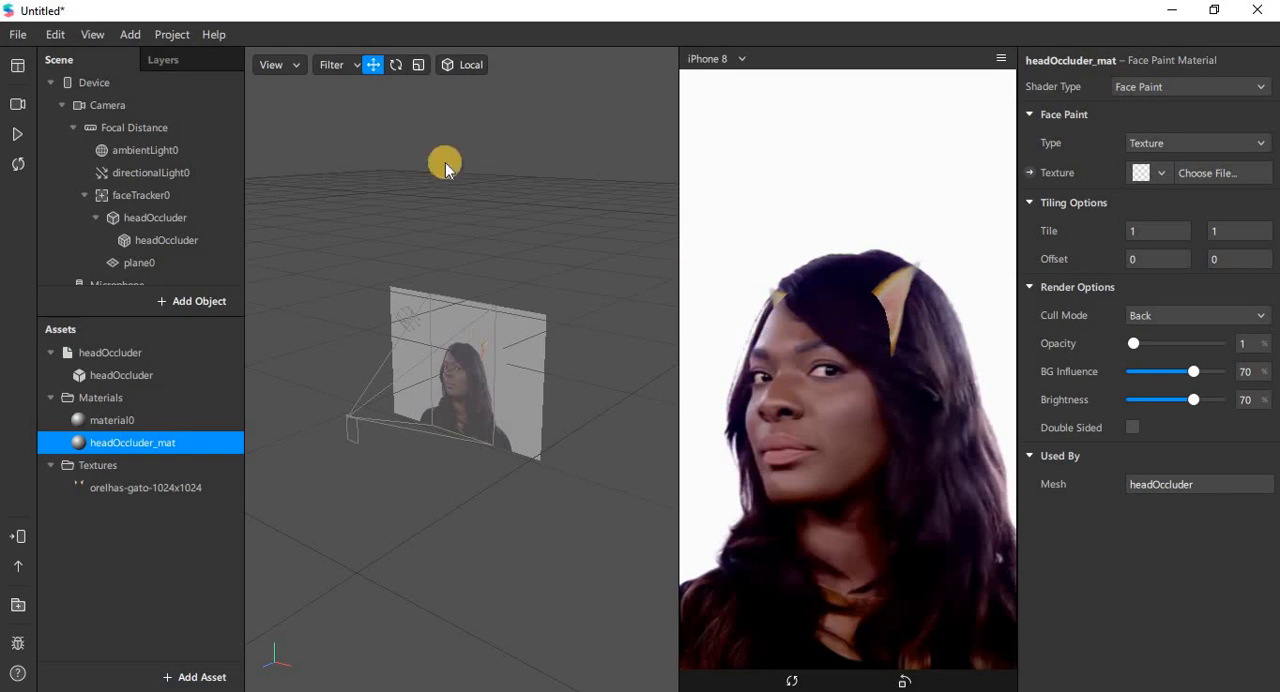
Step: Resume the simulation, preview the ears on the red-haired woman and the man with glasses, and pause on the man
click(15, 135)
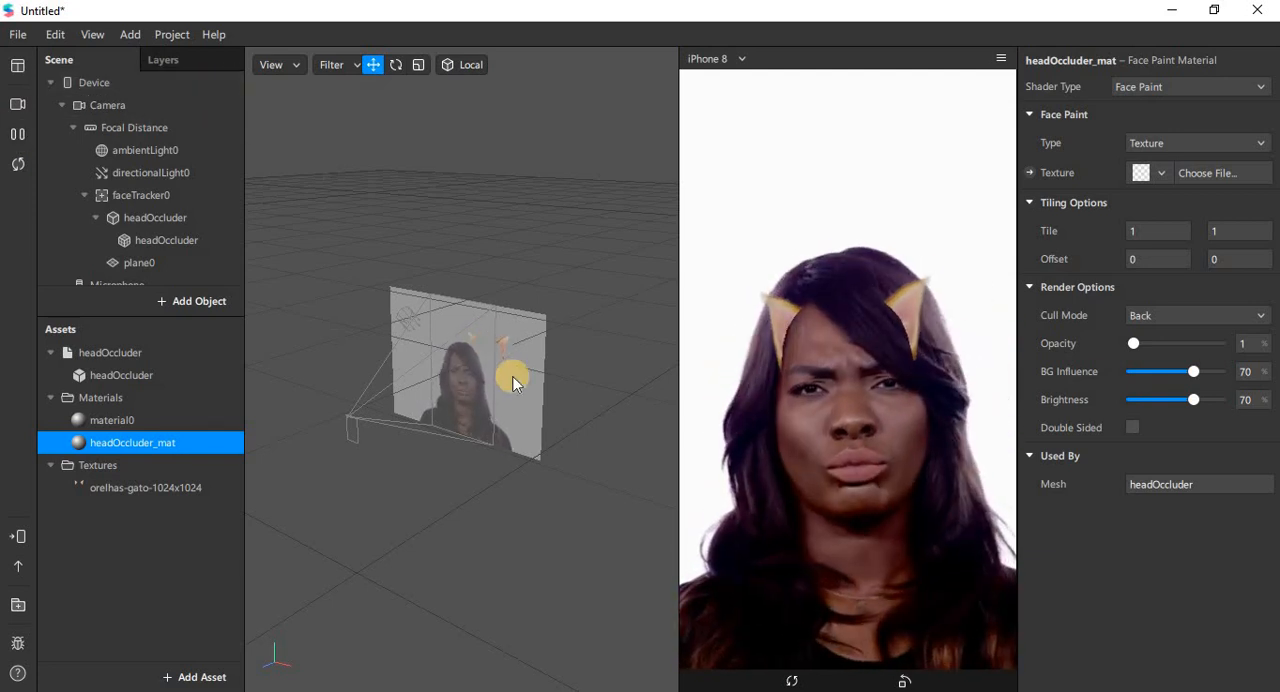
click(21, 110)
click(170, 214)
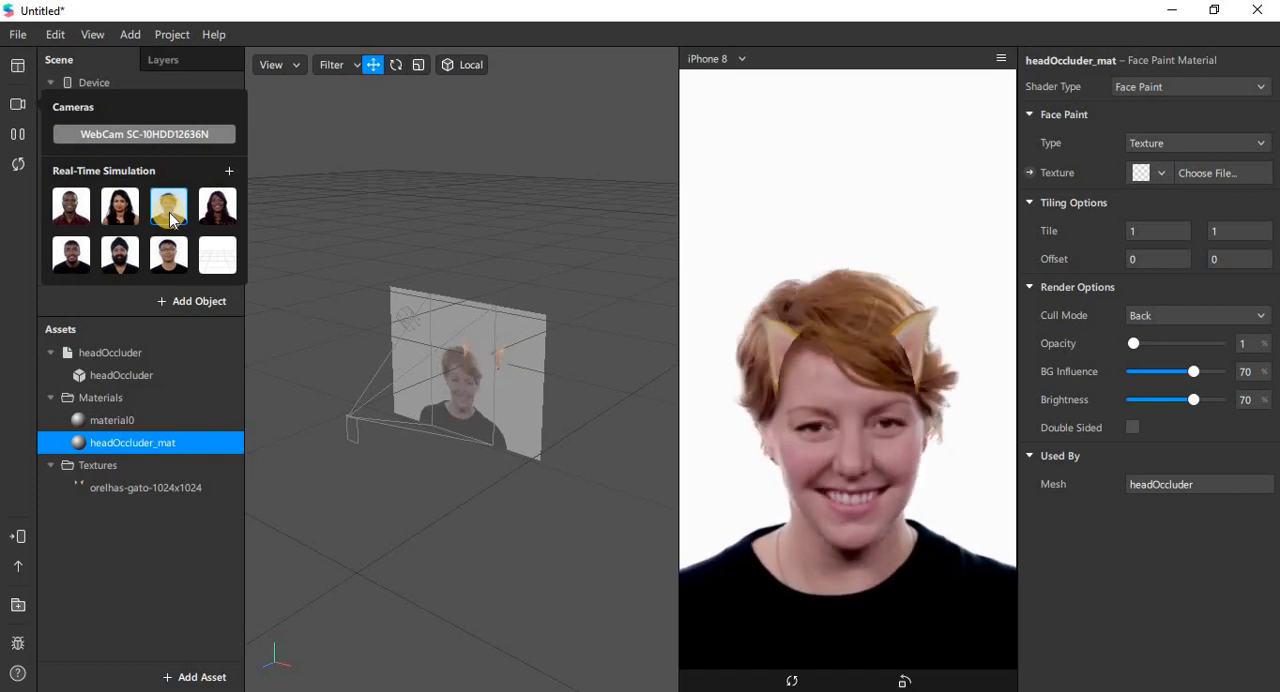
click(168, 255)
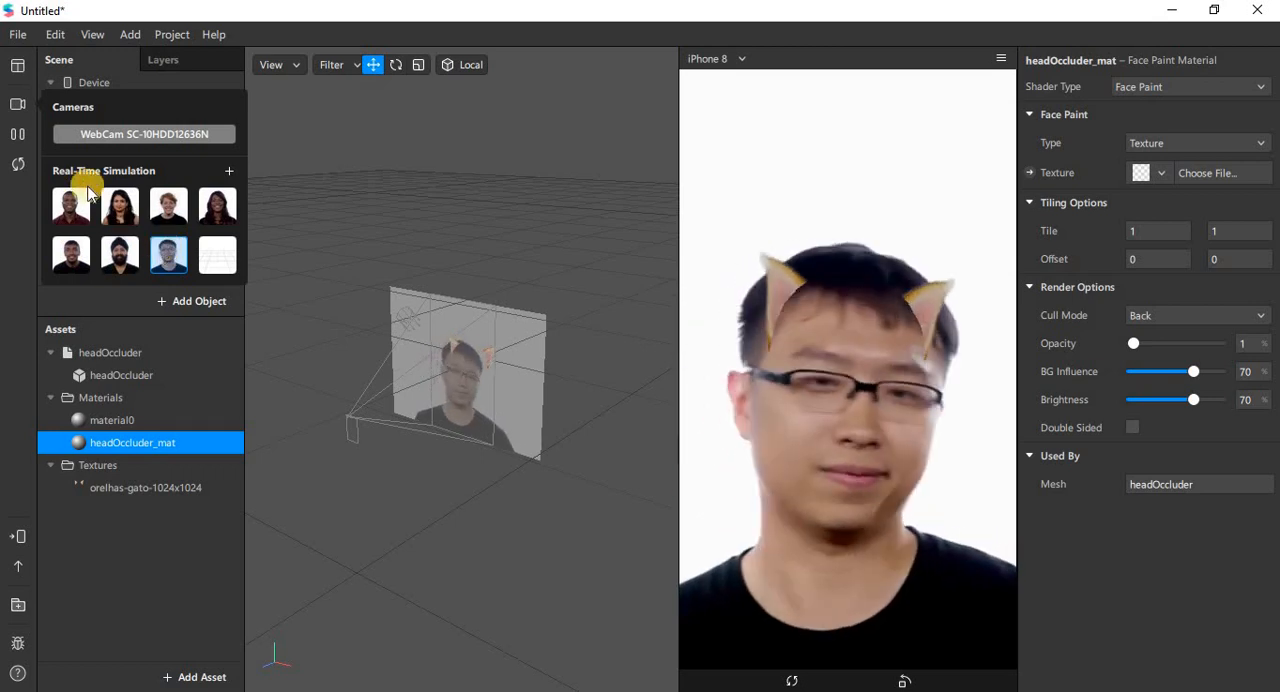
click(18, 134)
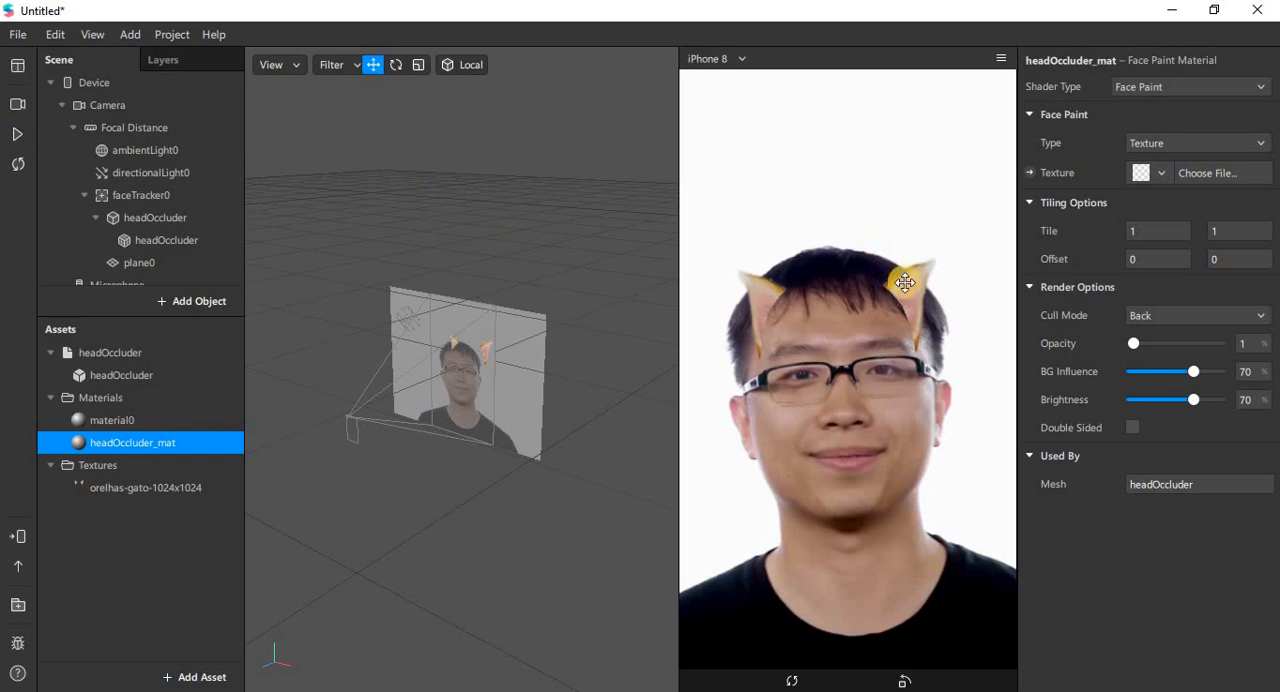
Step: Enlarge plane0 by setting both its X and Y scale to 3,1
click(150, 262)
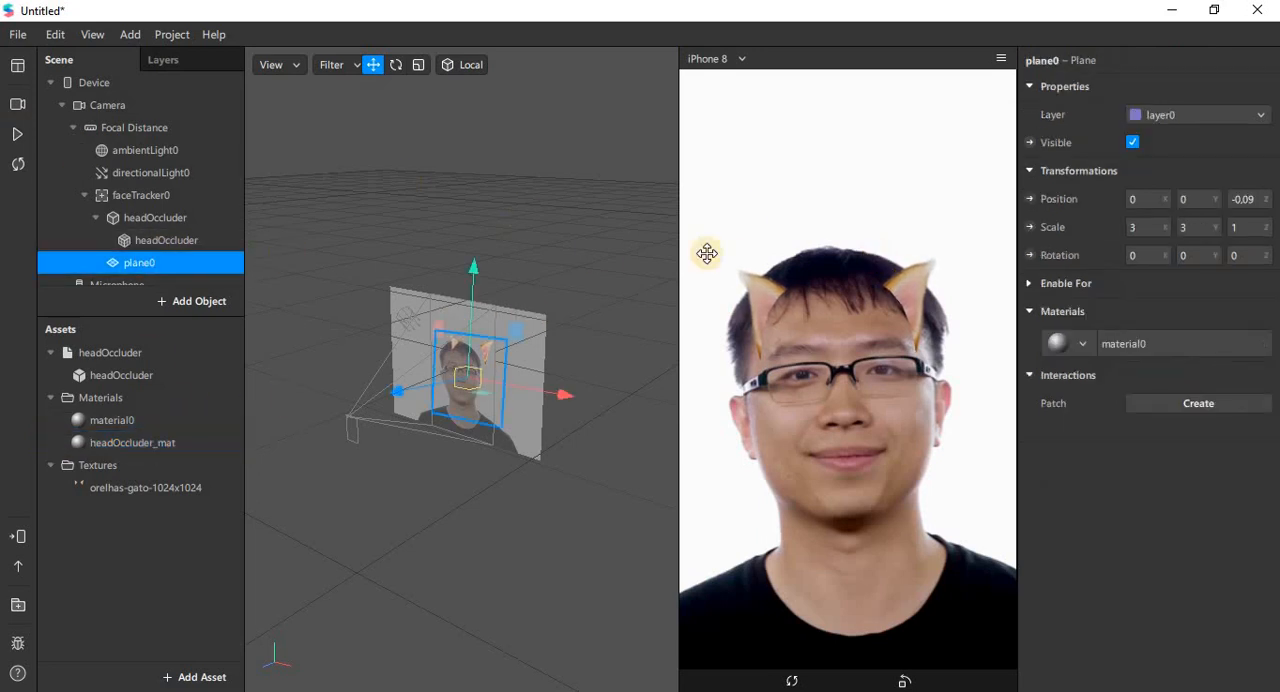
click(1252, 197)
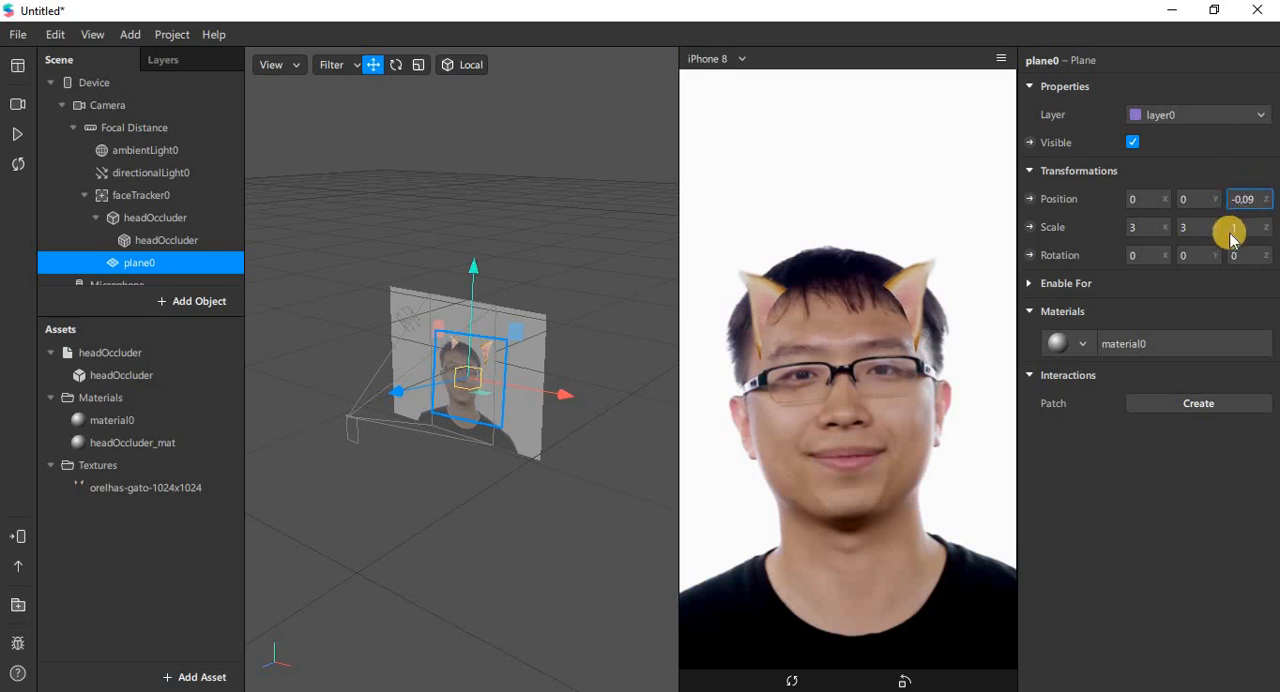
click(1194, 200)
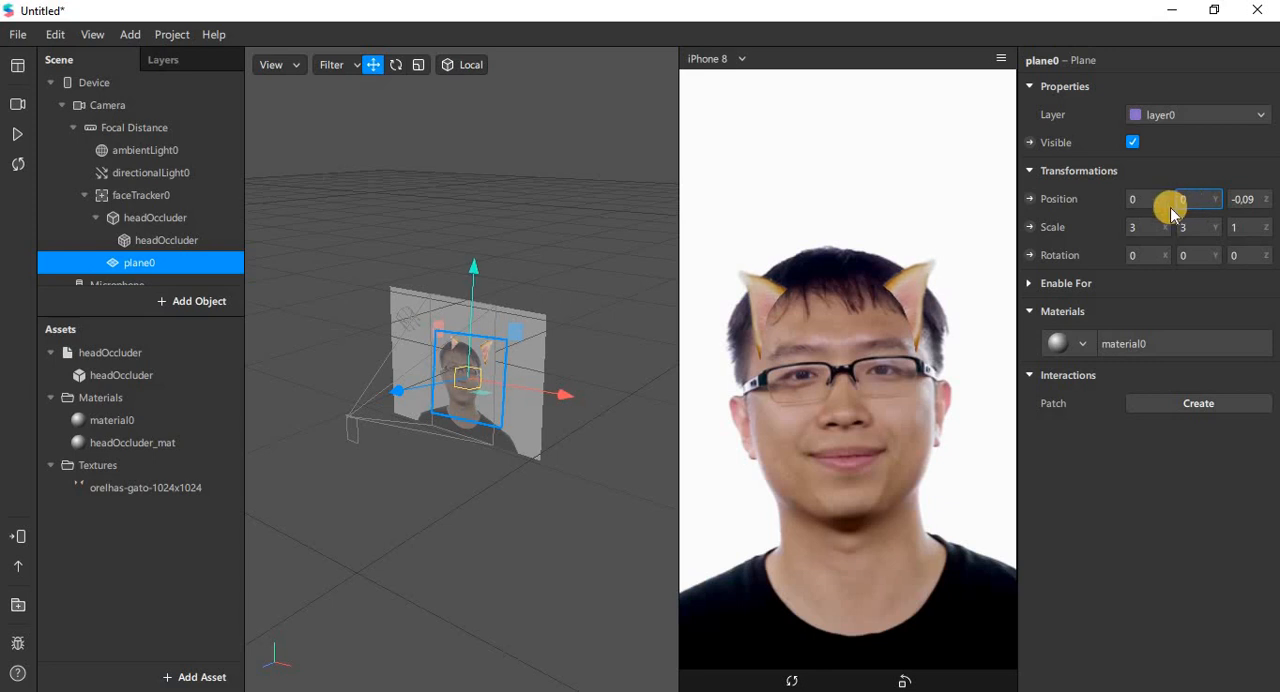
click(1149, 227)
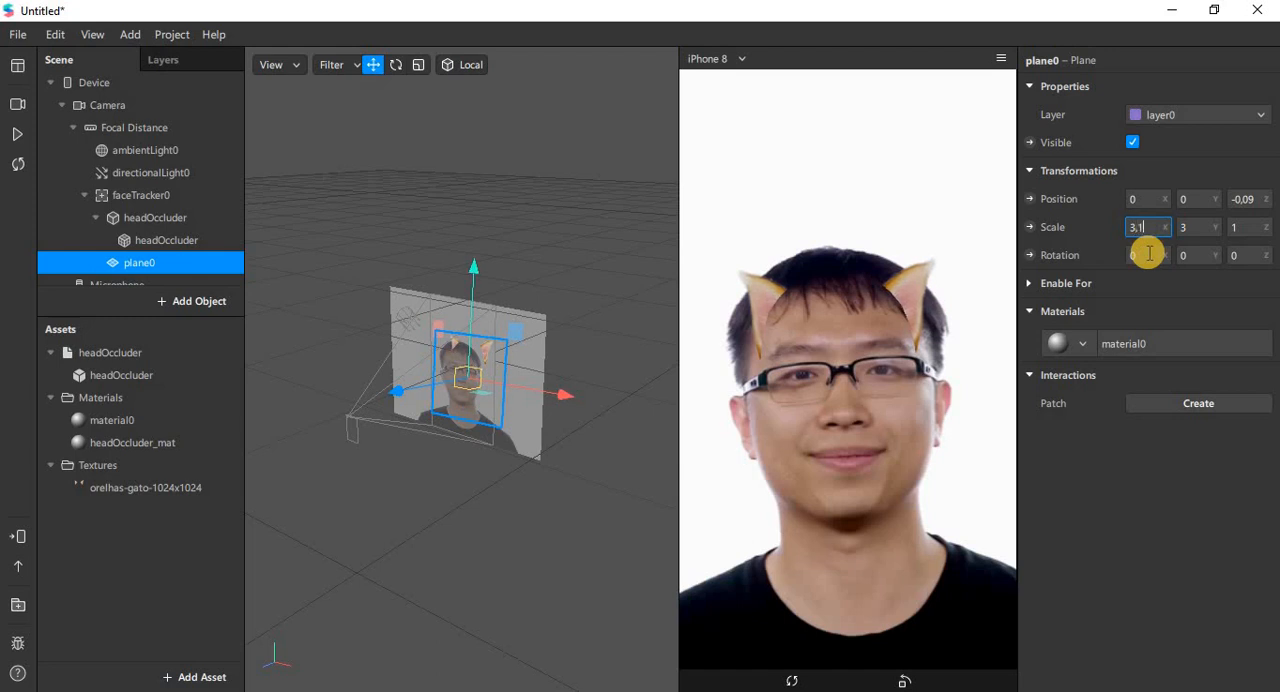
key(Tab)
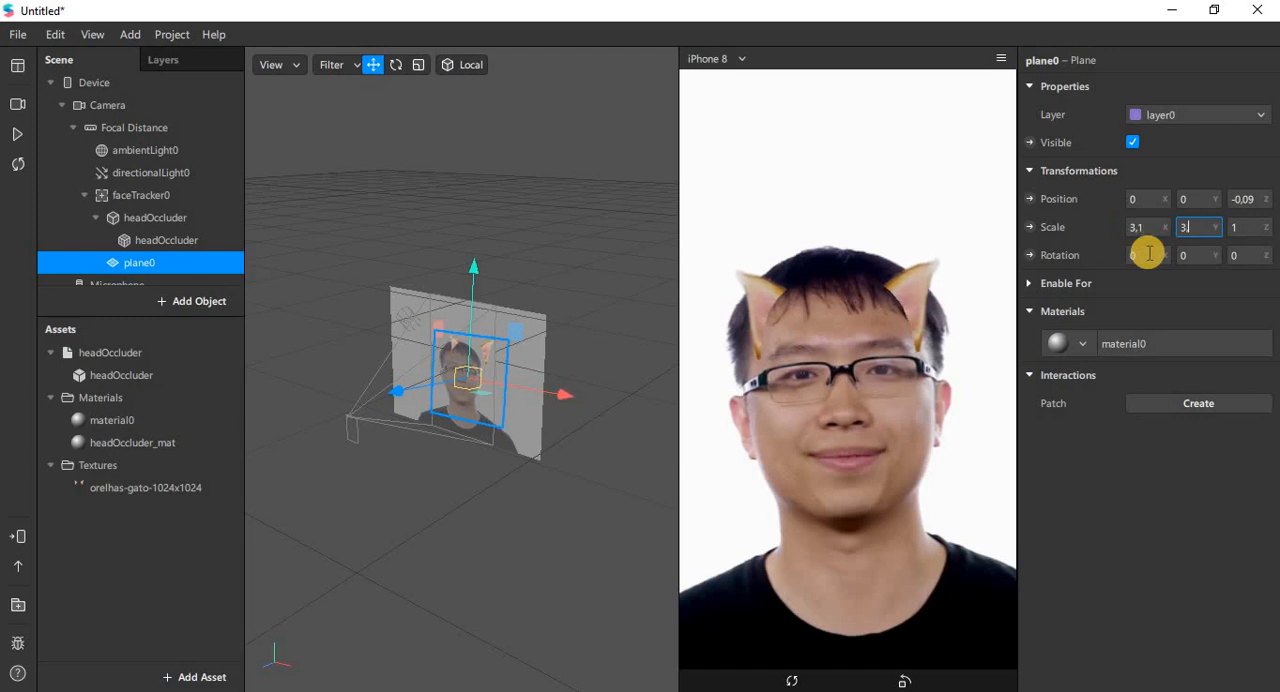
key(Tab)
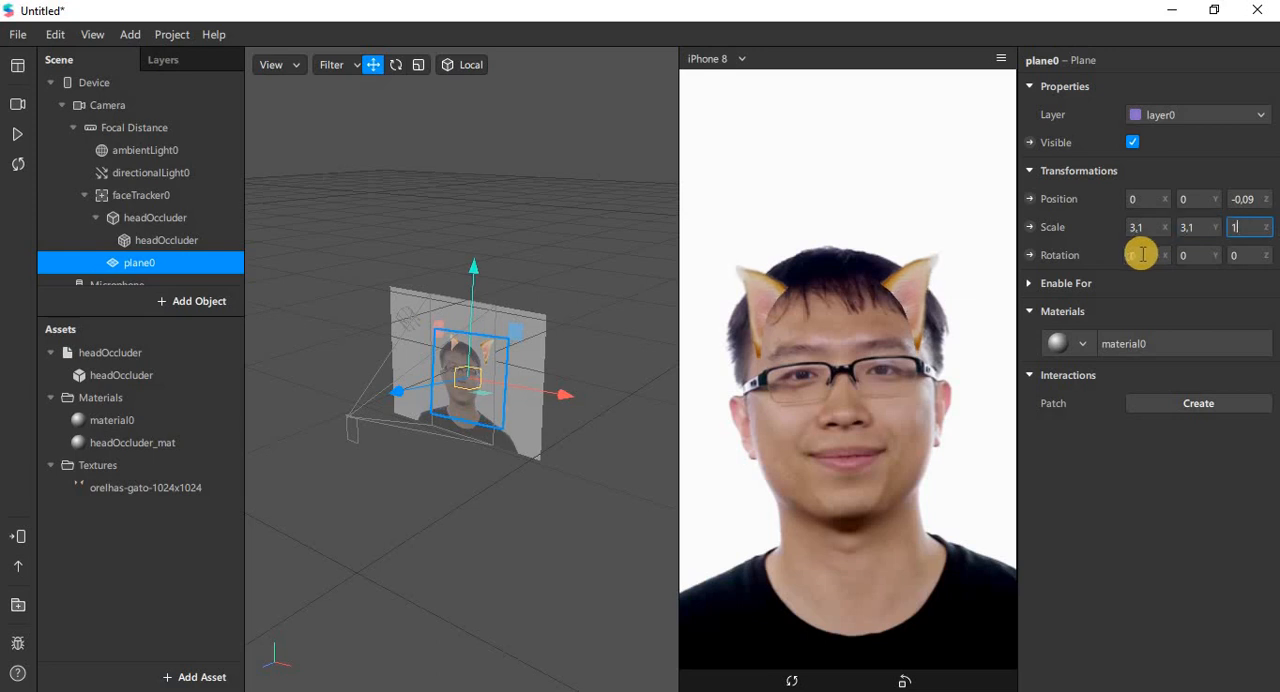
Step: Increase the cat-ears plane's X and Y scale to 3,15
click(1154, 227)
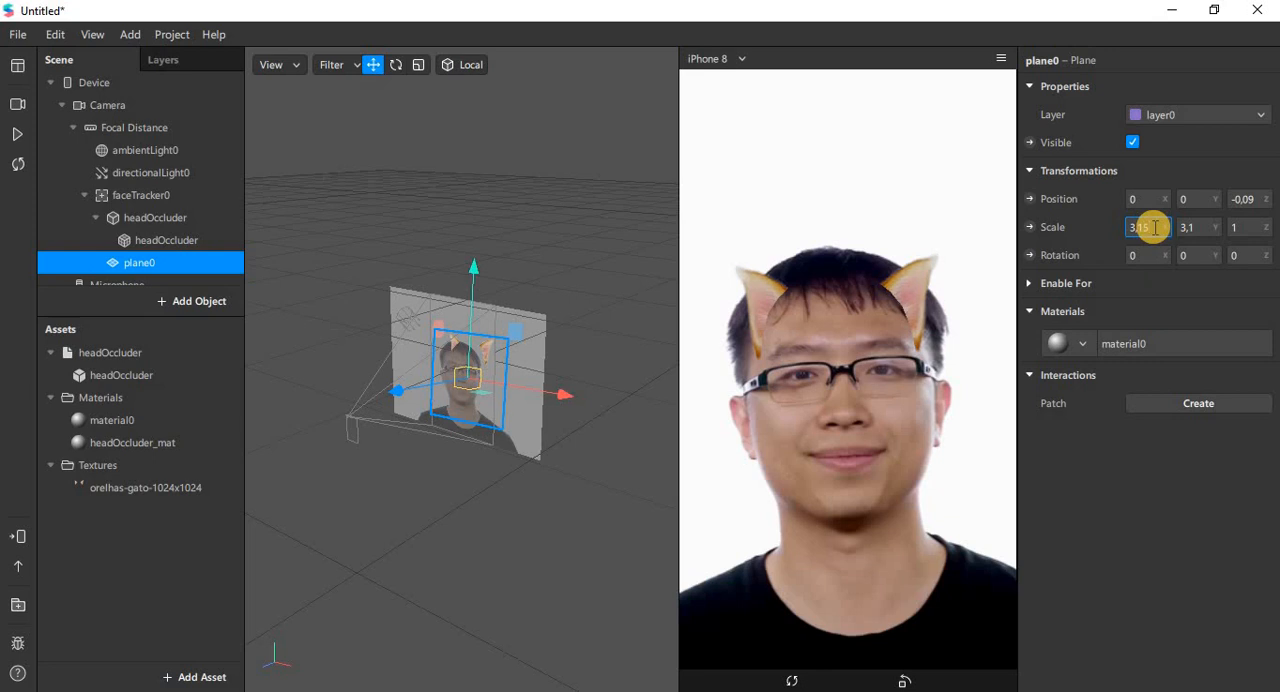
key(Tab)
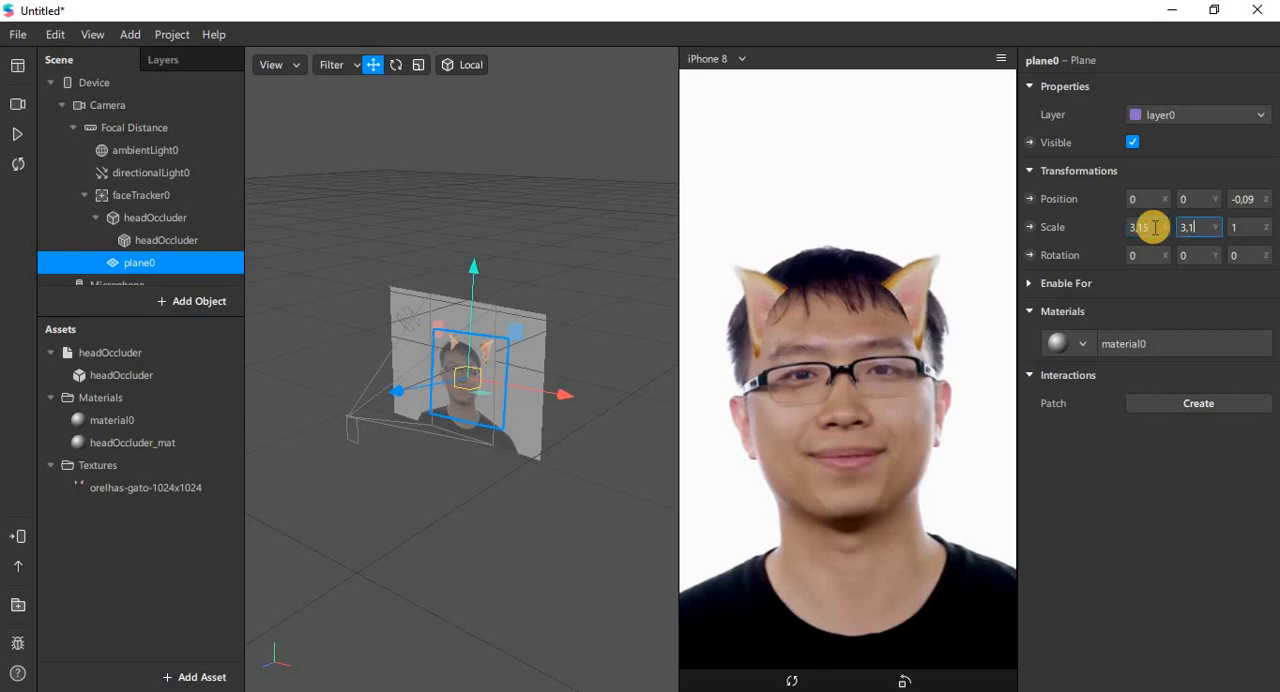
key(Tab)
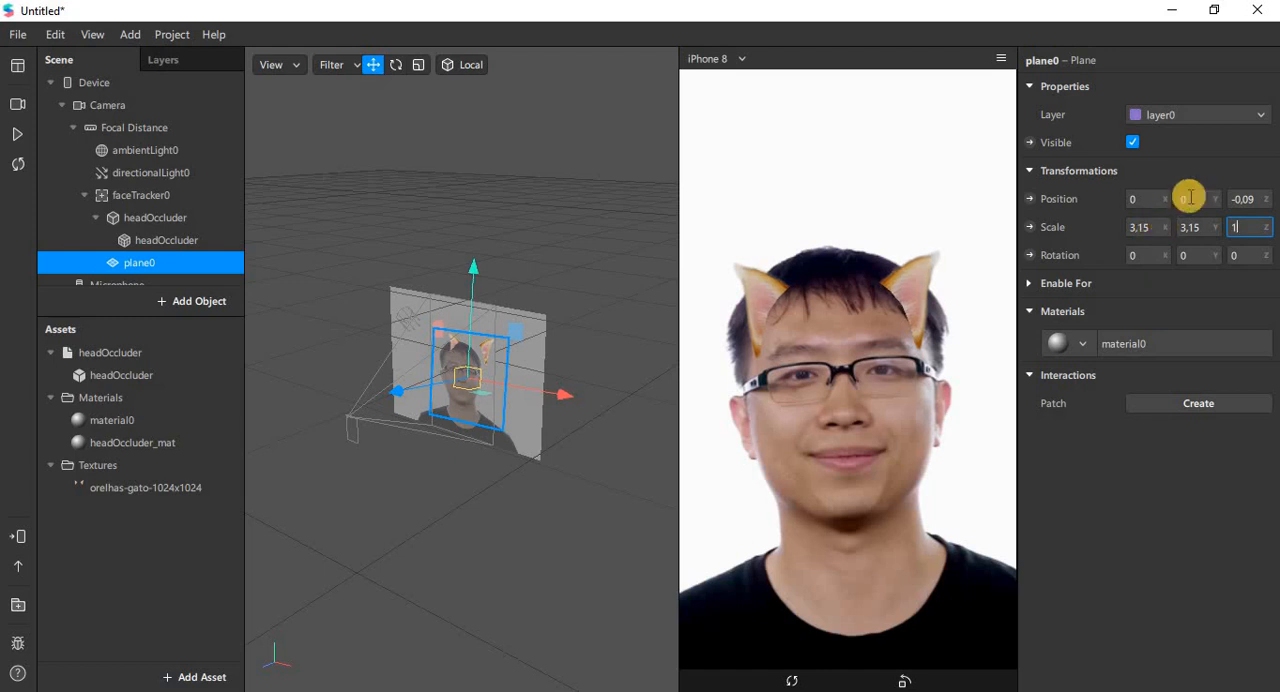
Step: Set plane0's Y position to 0,01 and, with the simulation video playing, its Z position to -0,095
click(1192, 198)
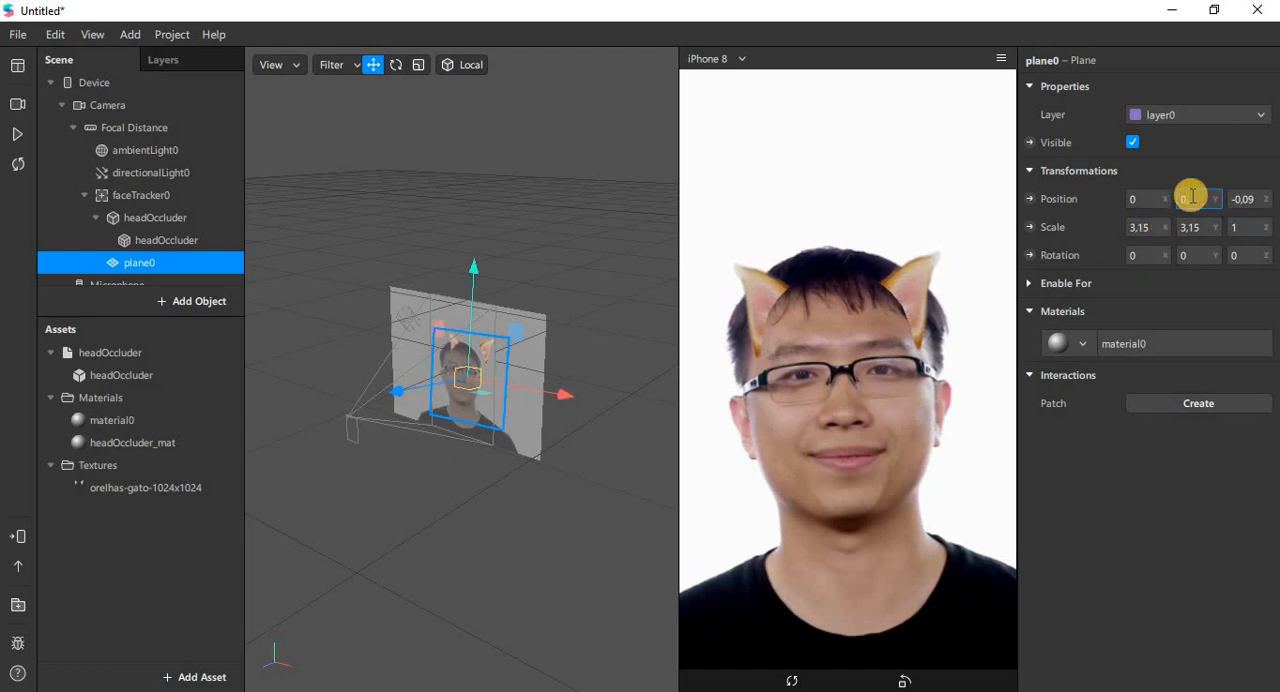
key(Tab)
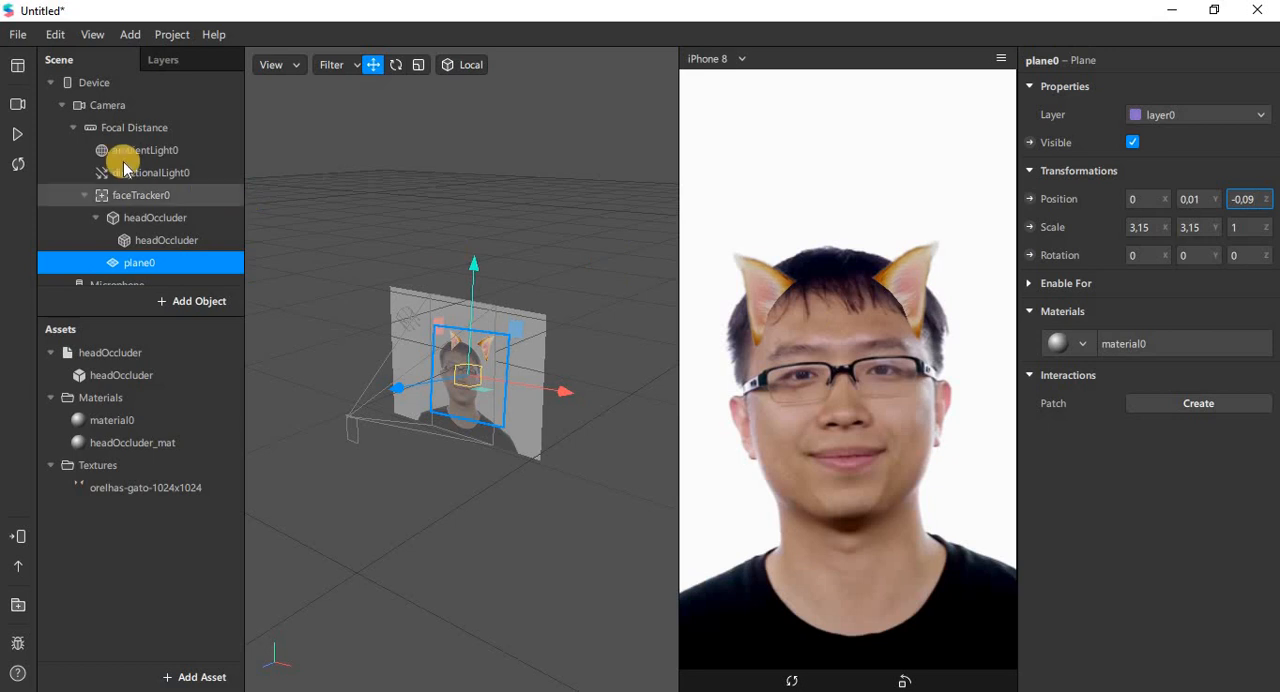
click(19, 133)
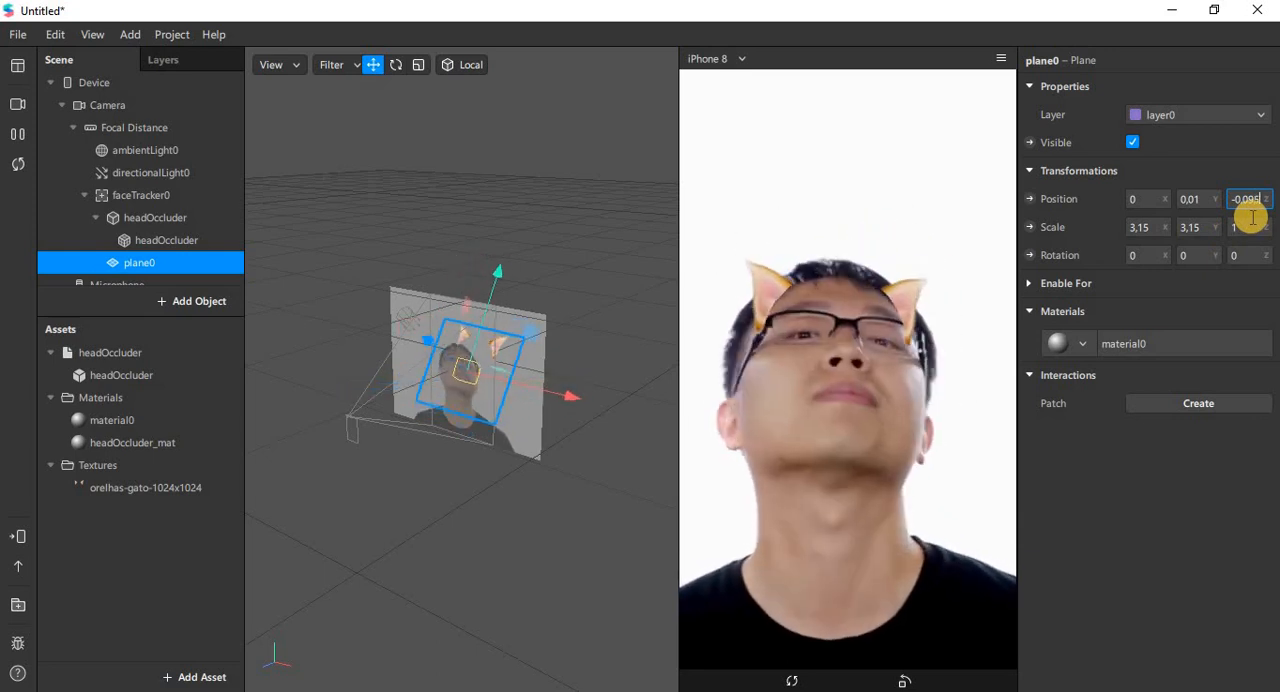
key(Tab)
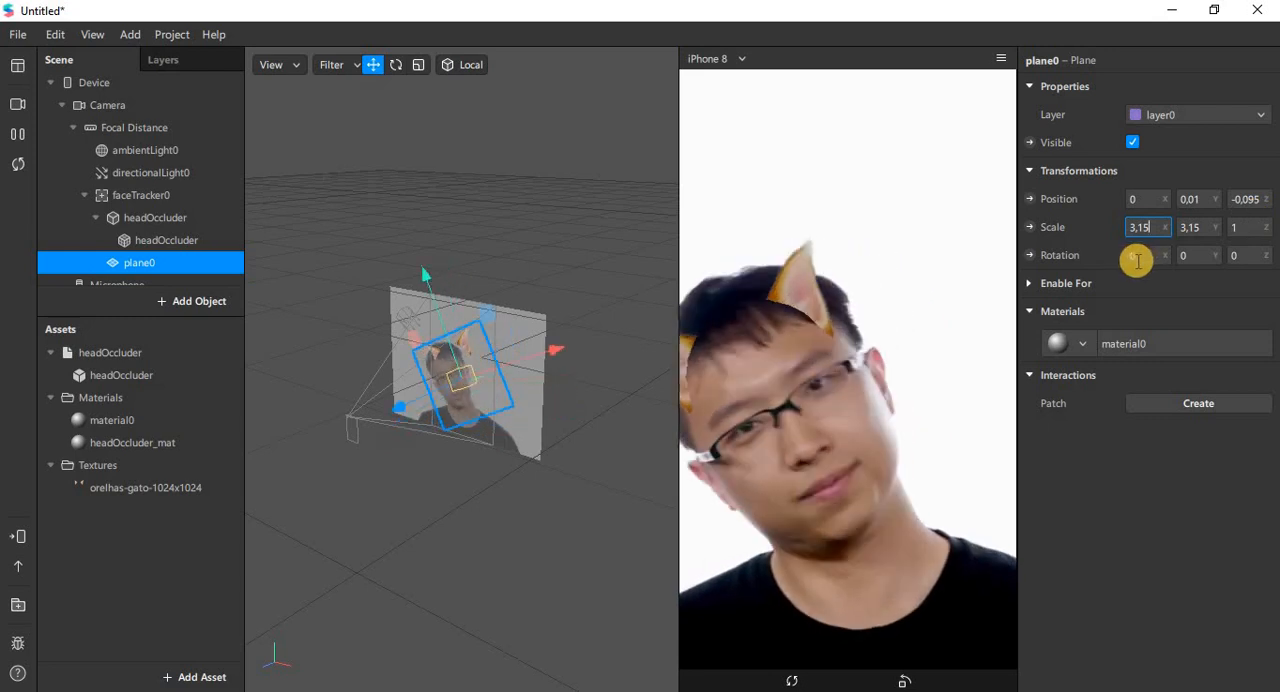